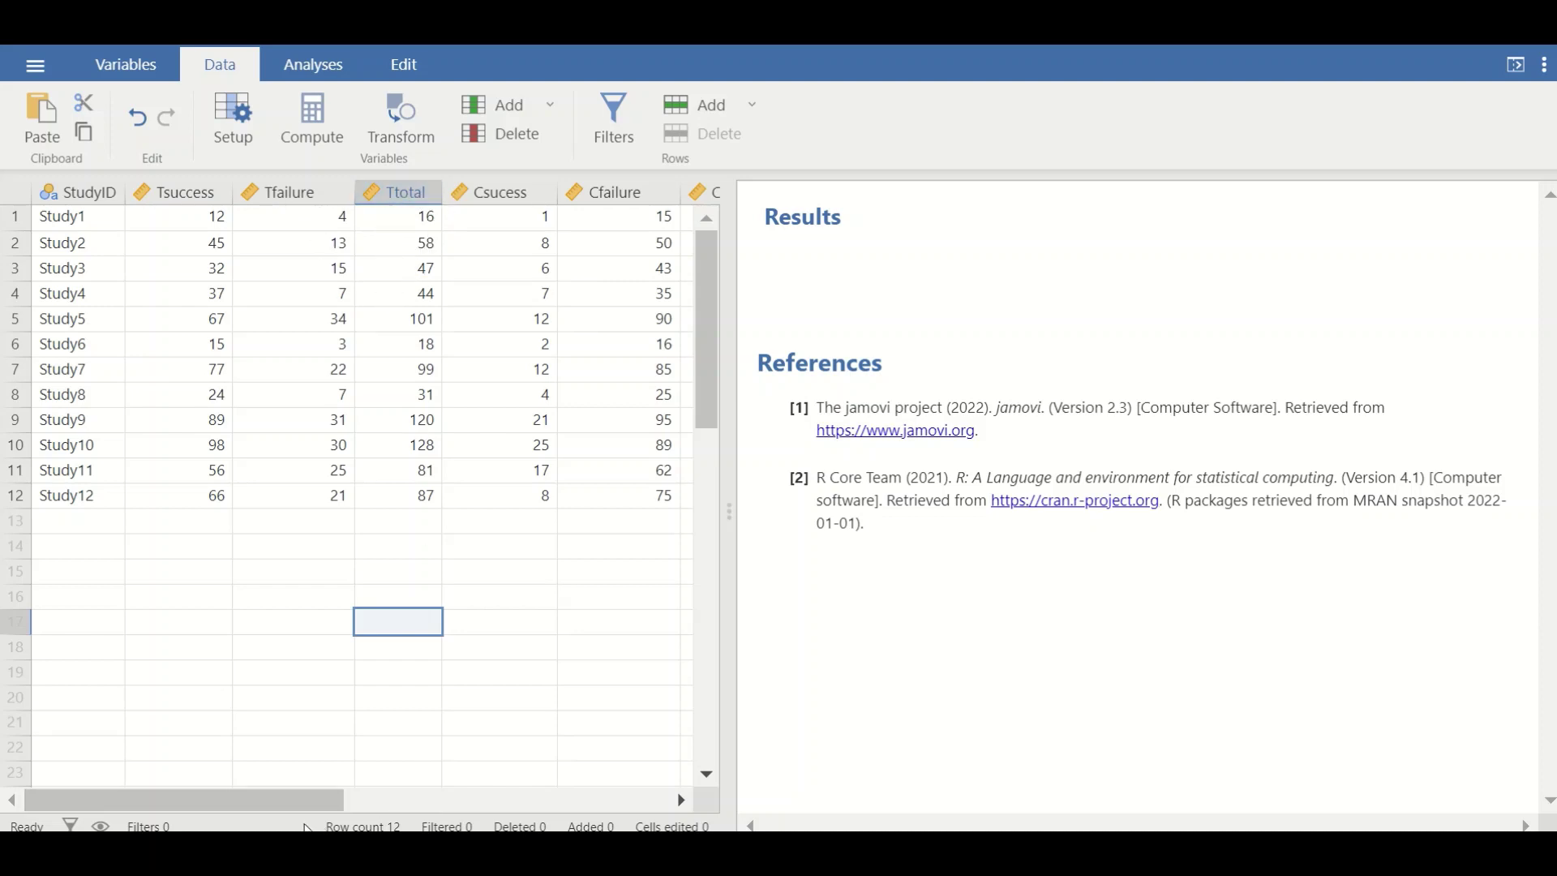
left_click_drag(262, 805, 341, 802)
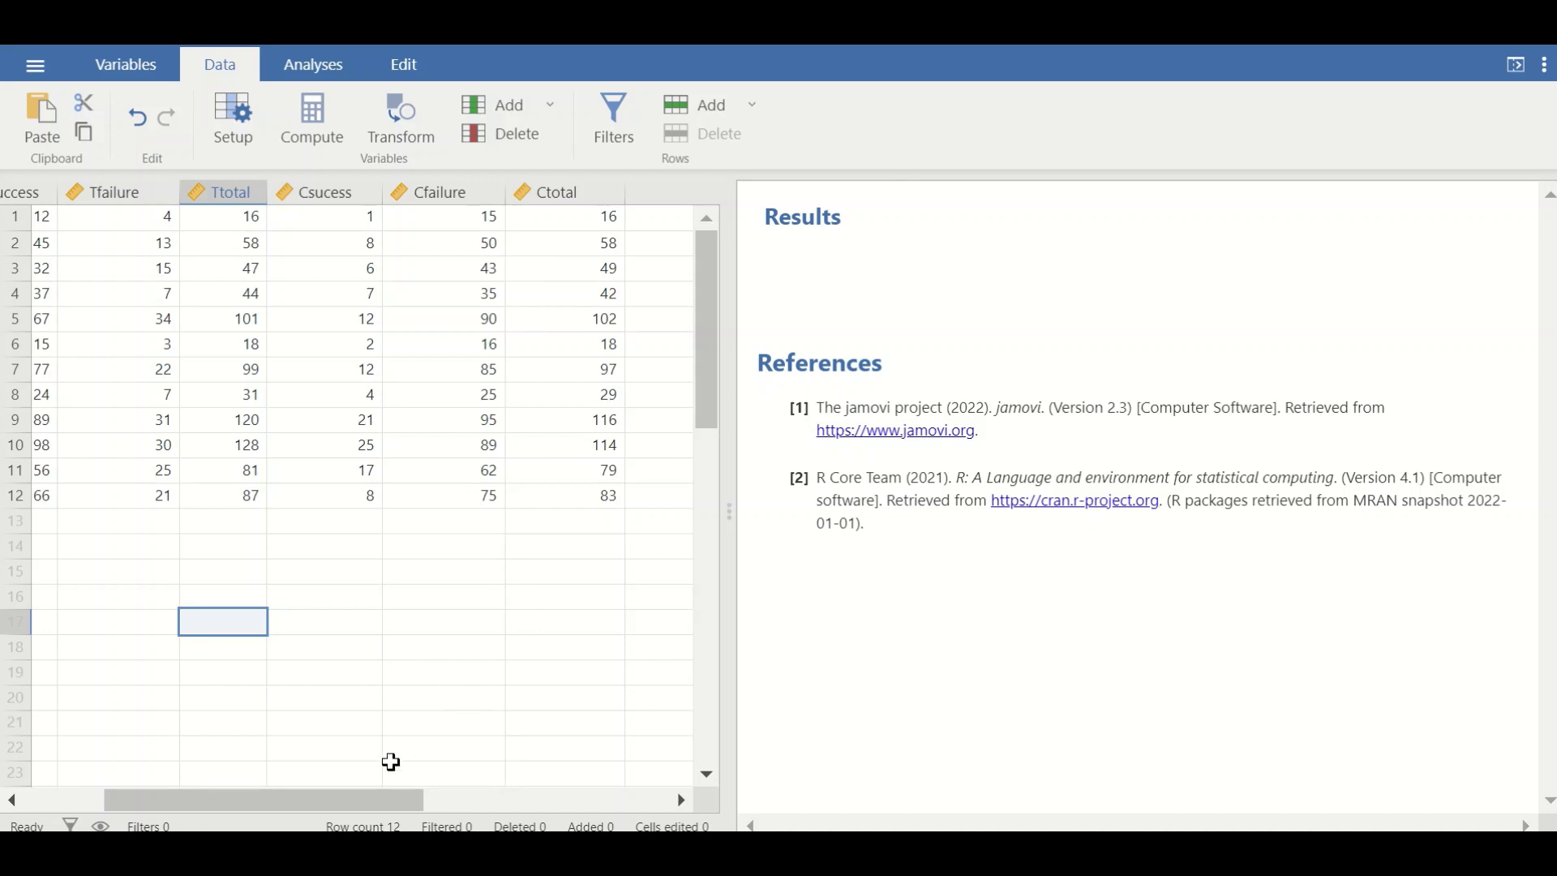
left_click_drag(388, 805, 316, 790)
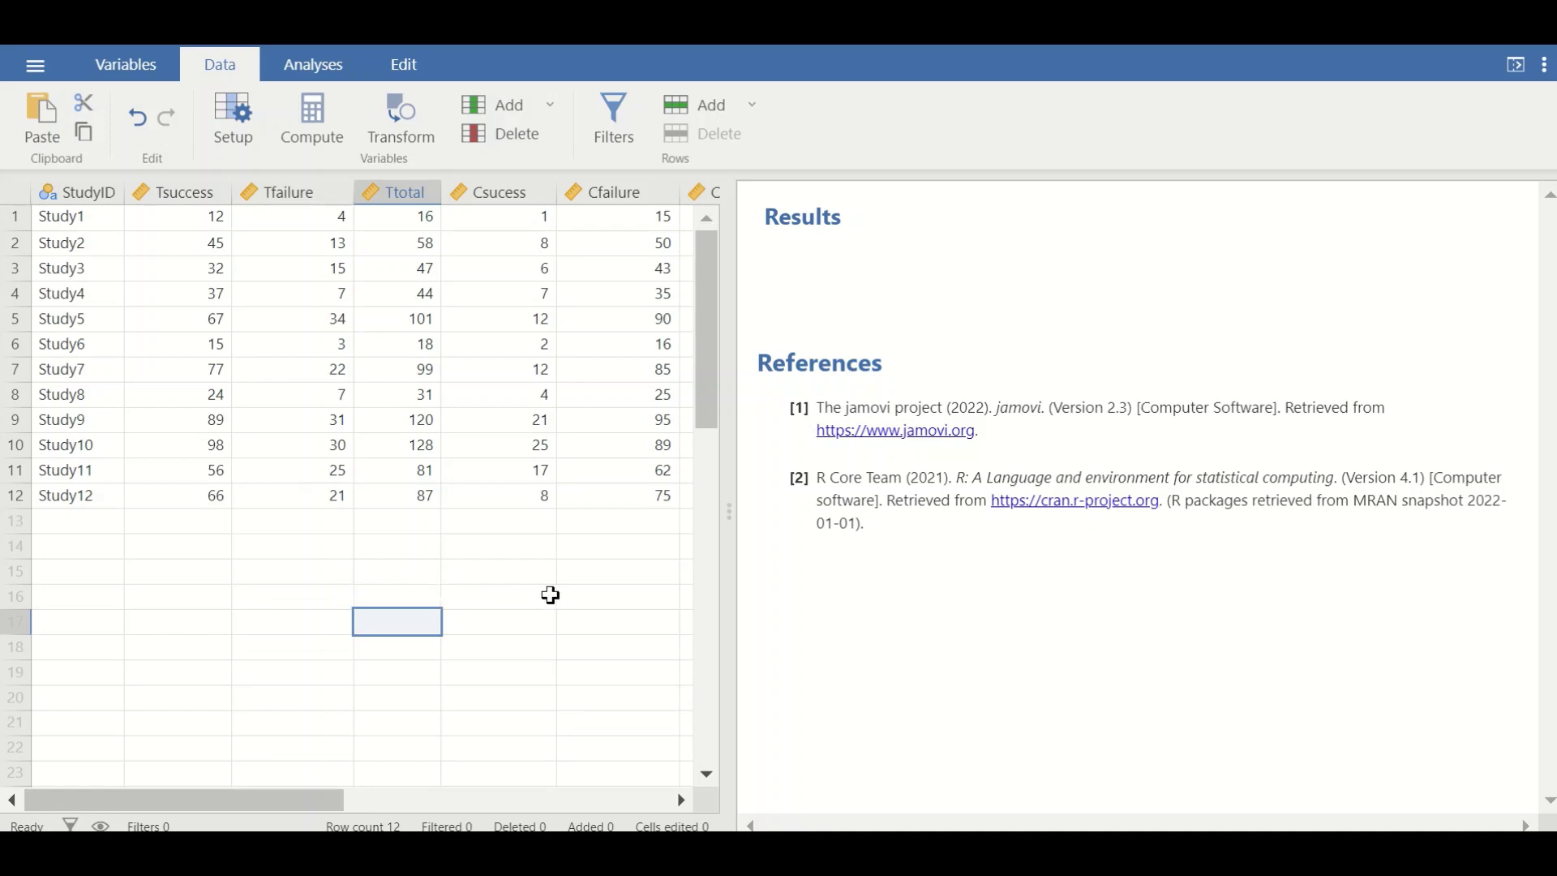
Browse the modules available in the jamovi library, then return to the analyses
left_click(322, 75)
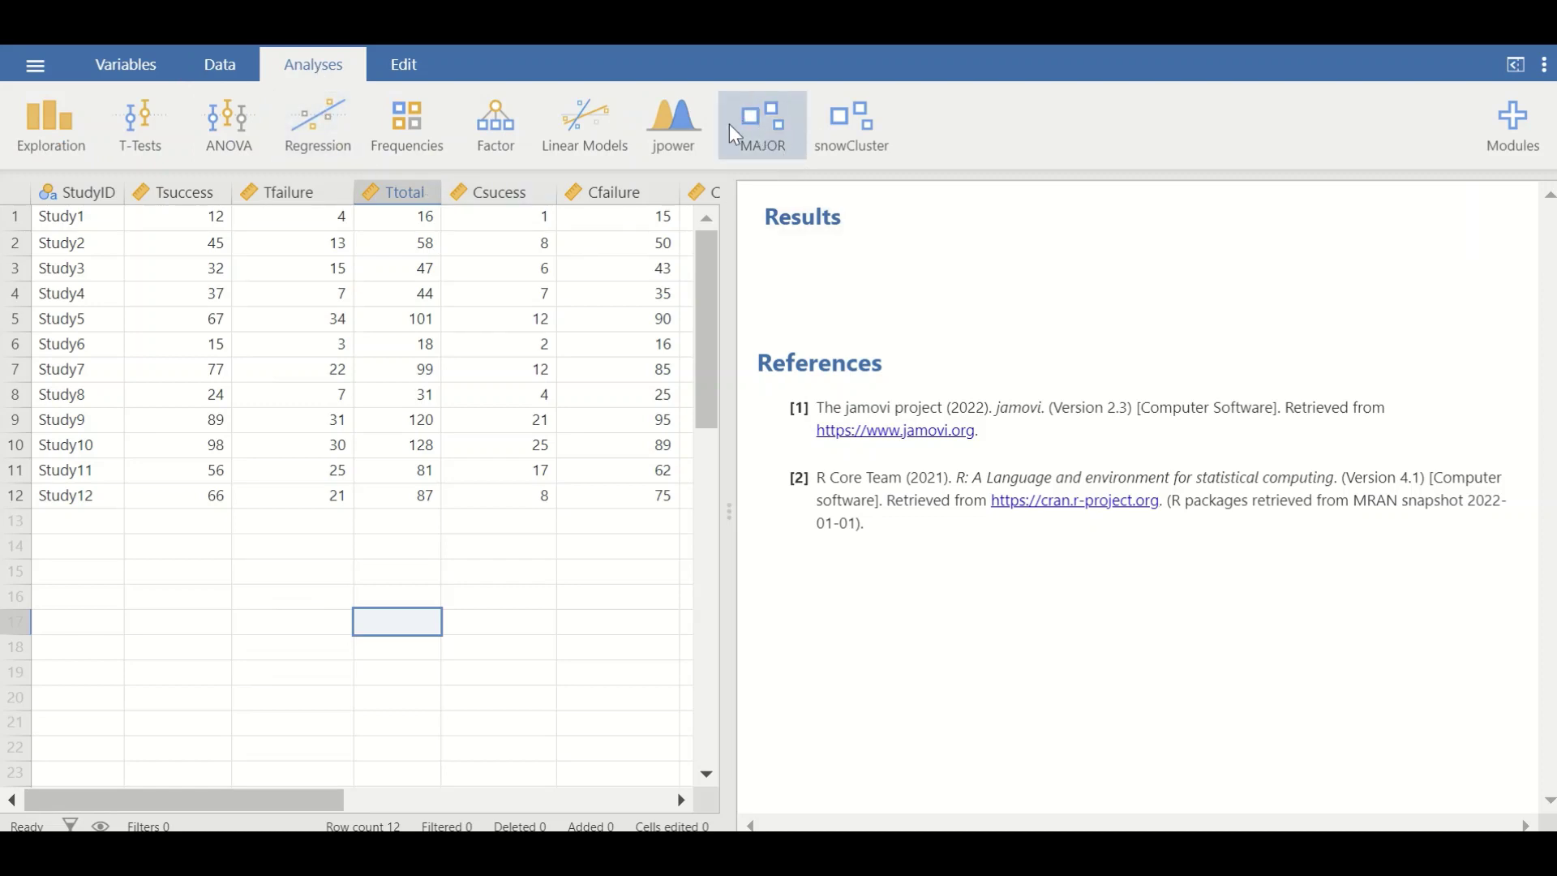
left_click(1511, 128)
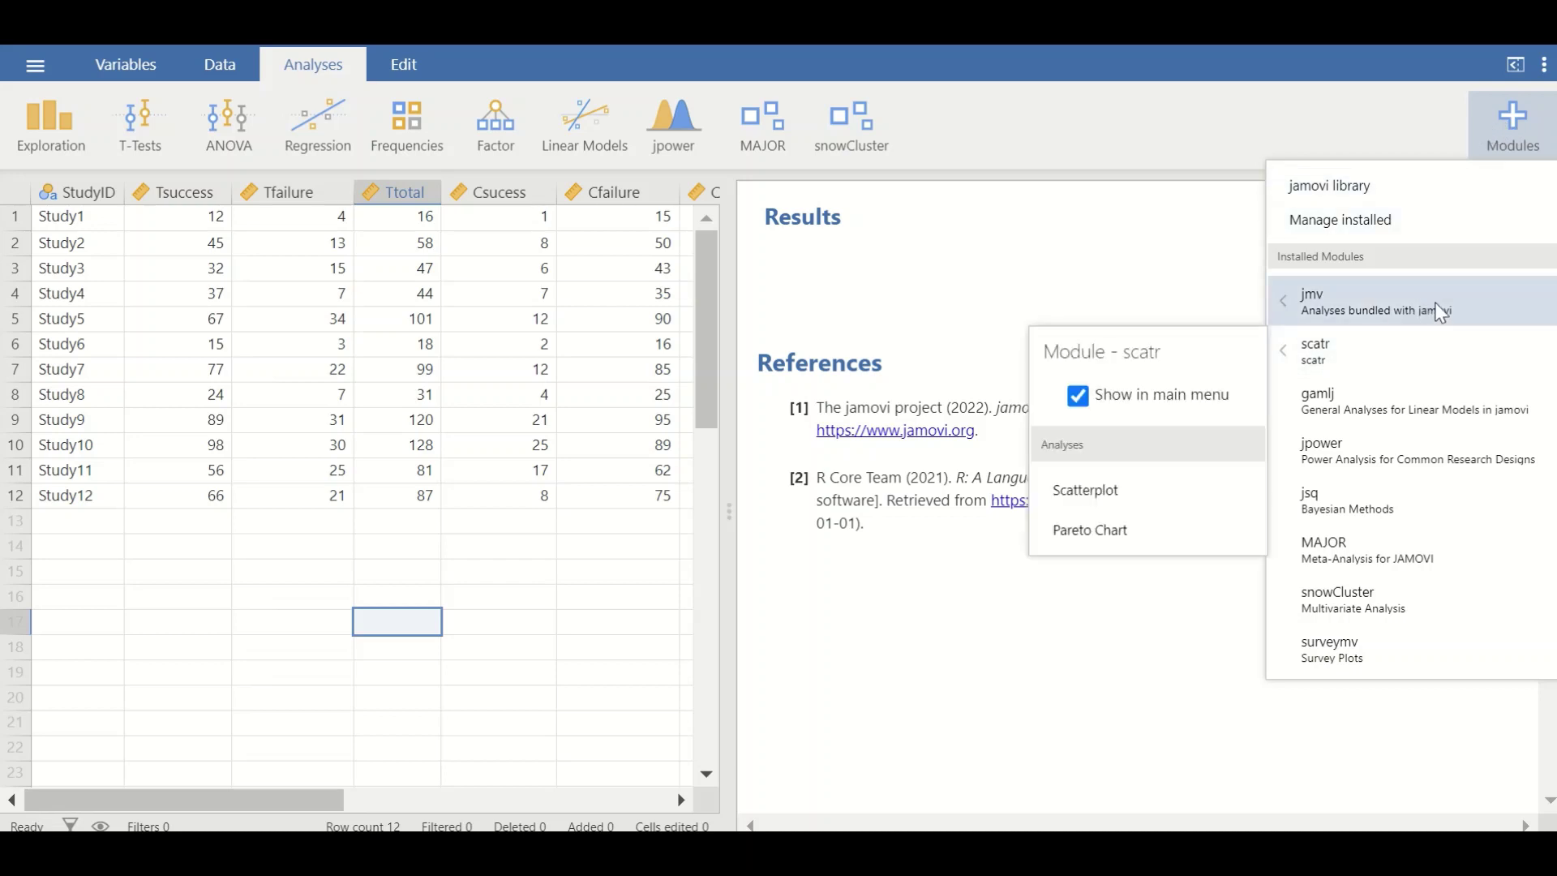
mouse_move(1431, 323)
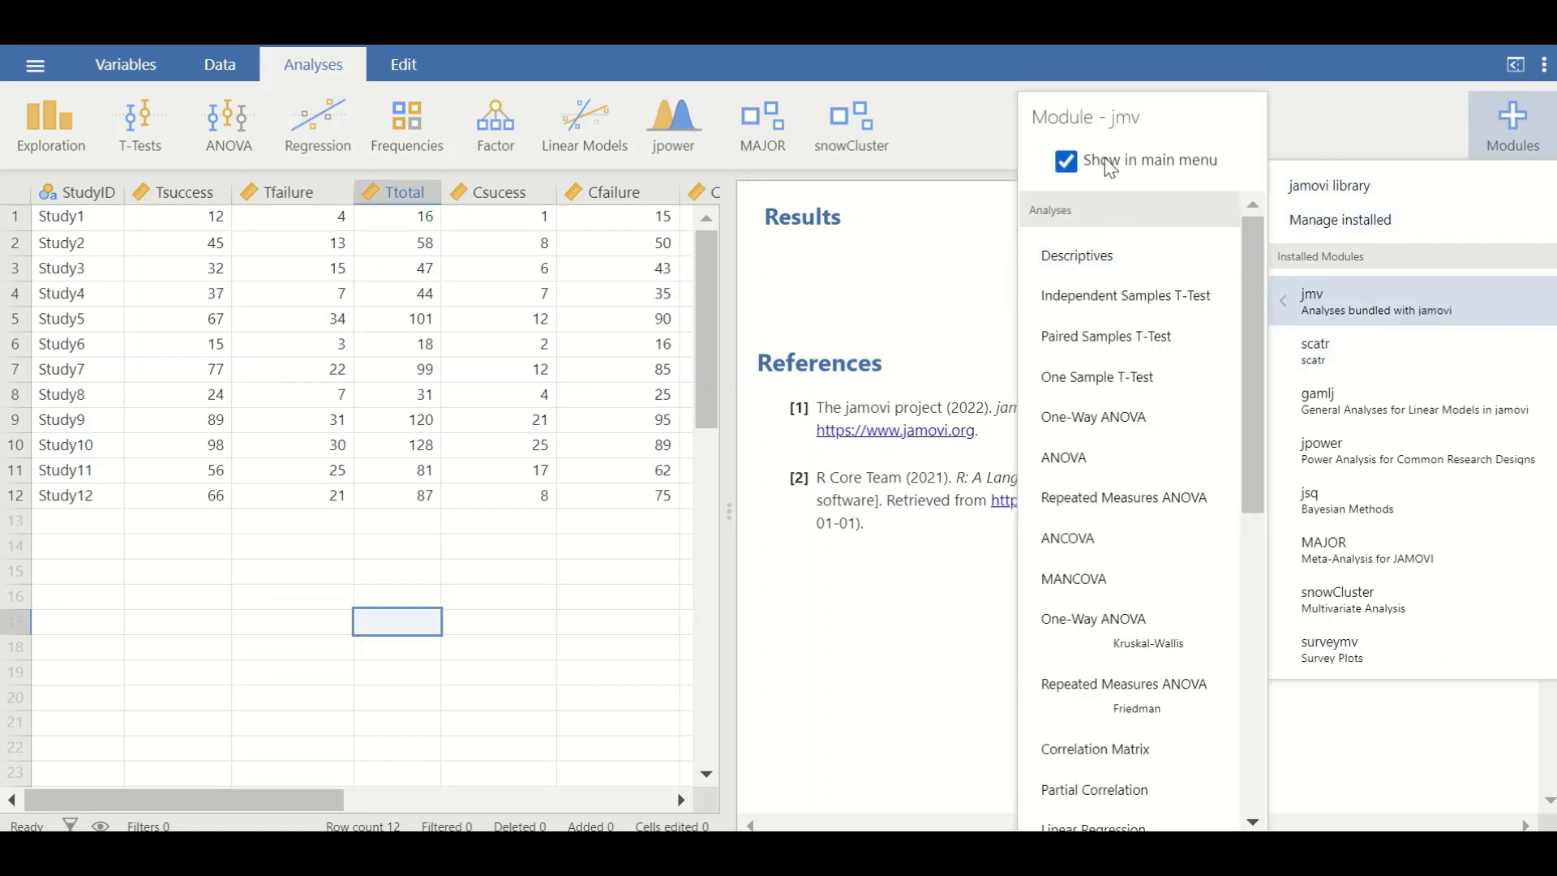
left_click(1375, 190)
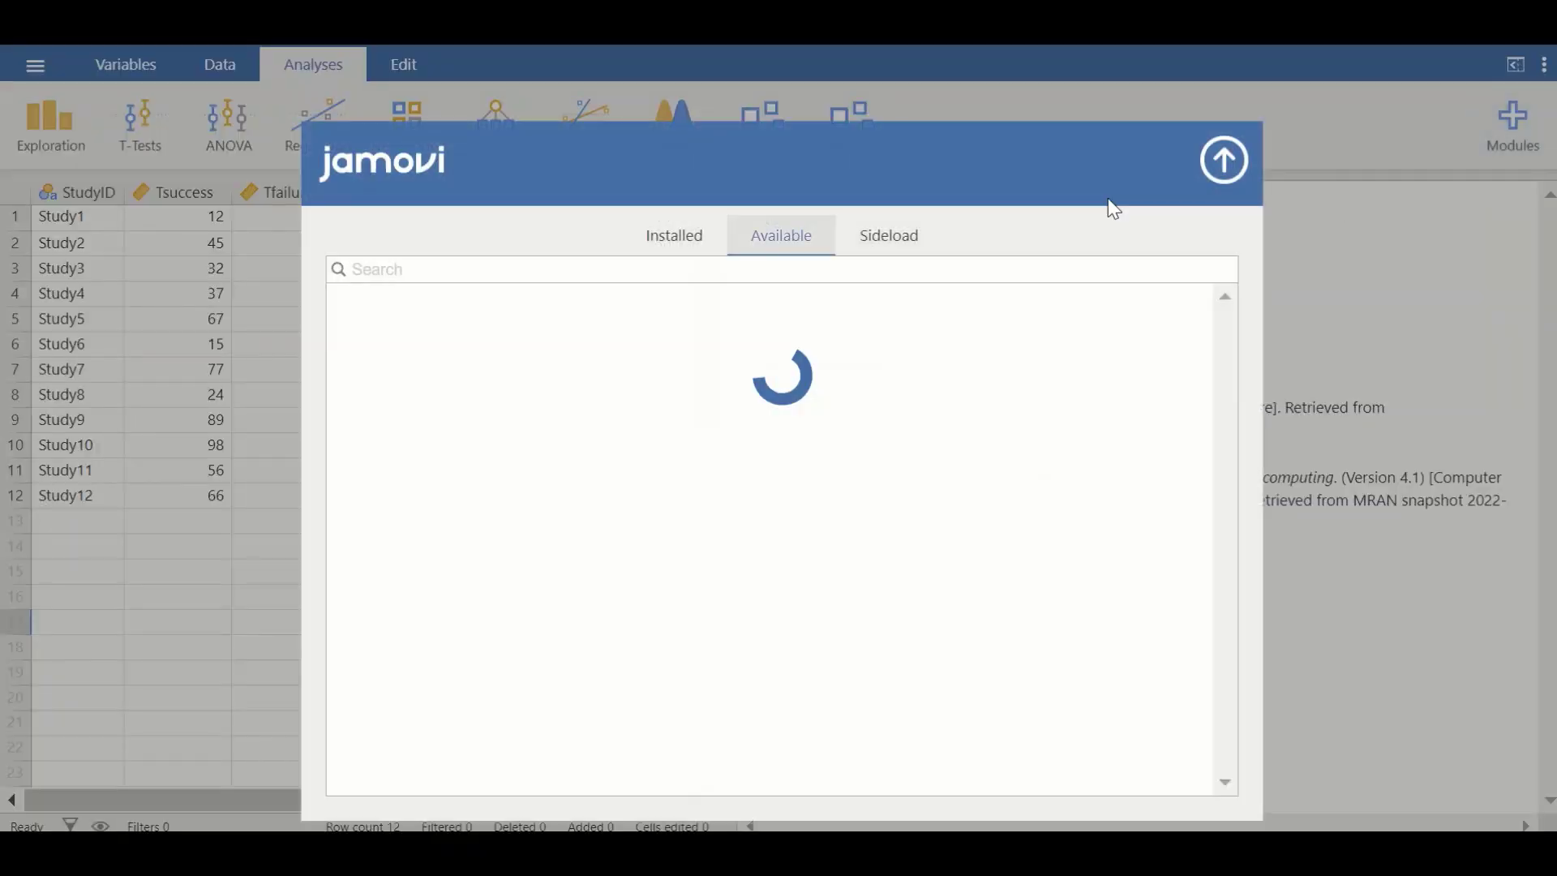
scroll(757, 309, "down", 3)
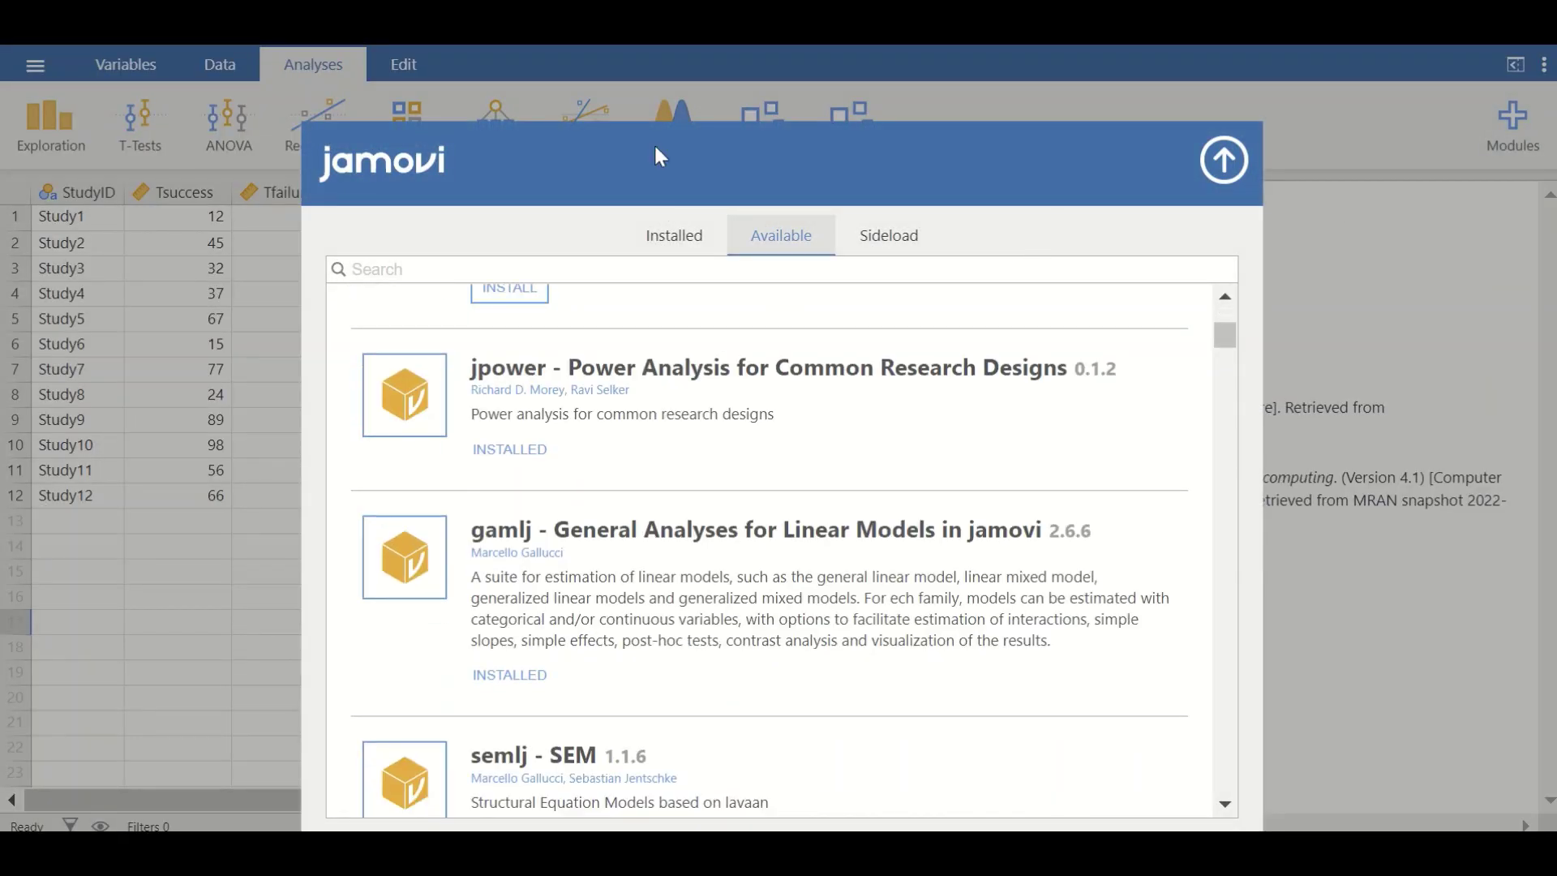
scroll(648, 378, "down", 2)
scroll(648, 378, "up", 4)
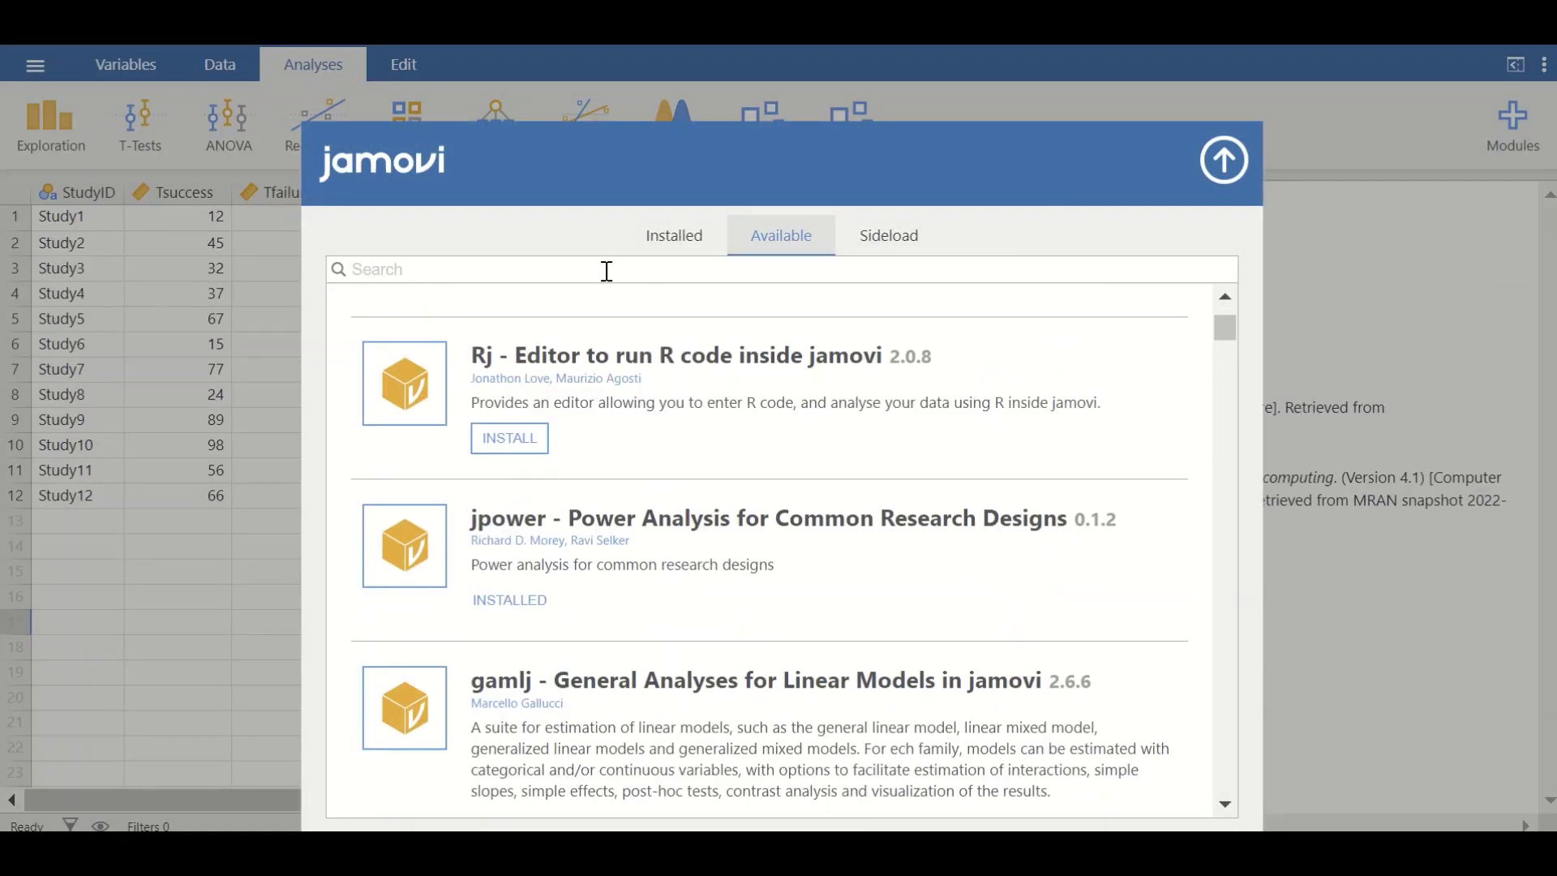
left_click(1226, 163)
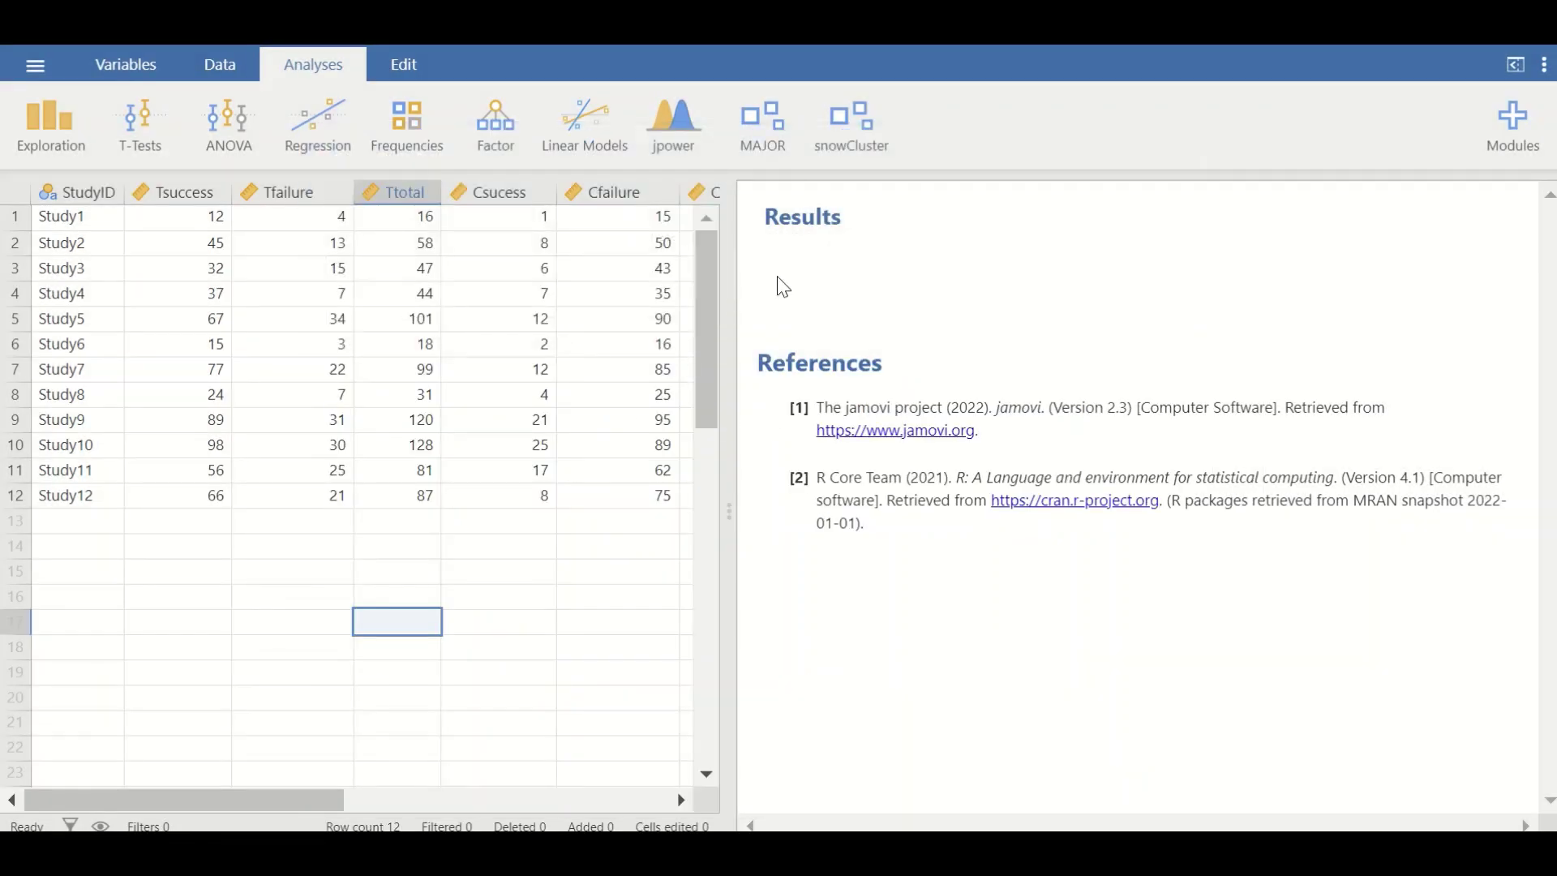
Start a MAJOR Dichotomous Models meta-analysis with Tsuccess as experimental group incidents and Csucess as control group incidents
left_click(780, 149)
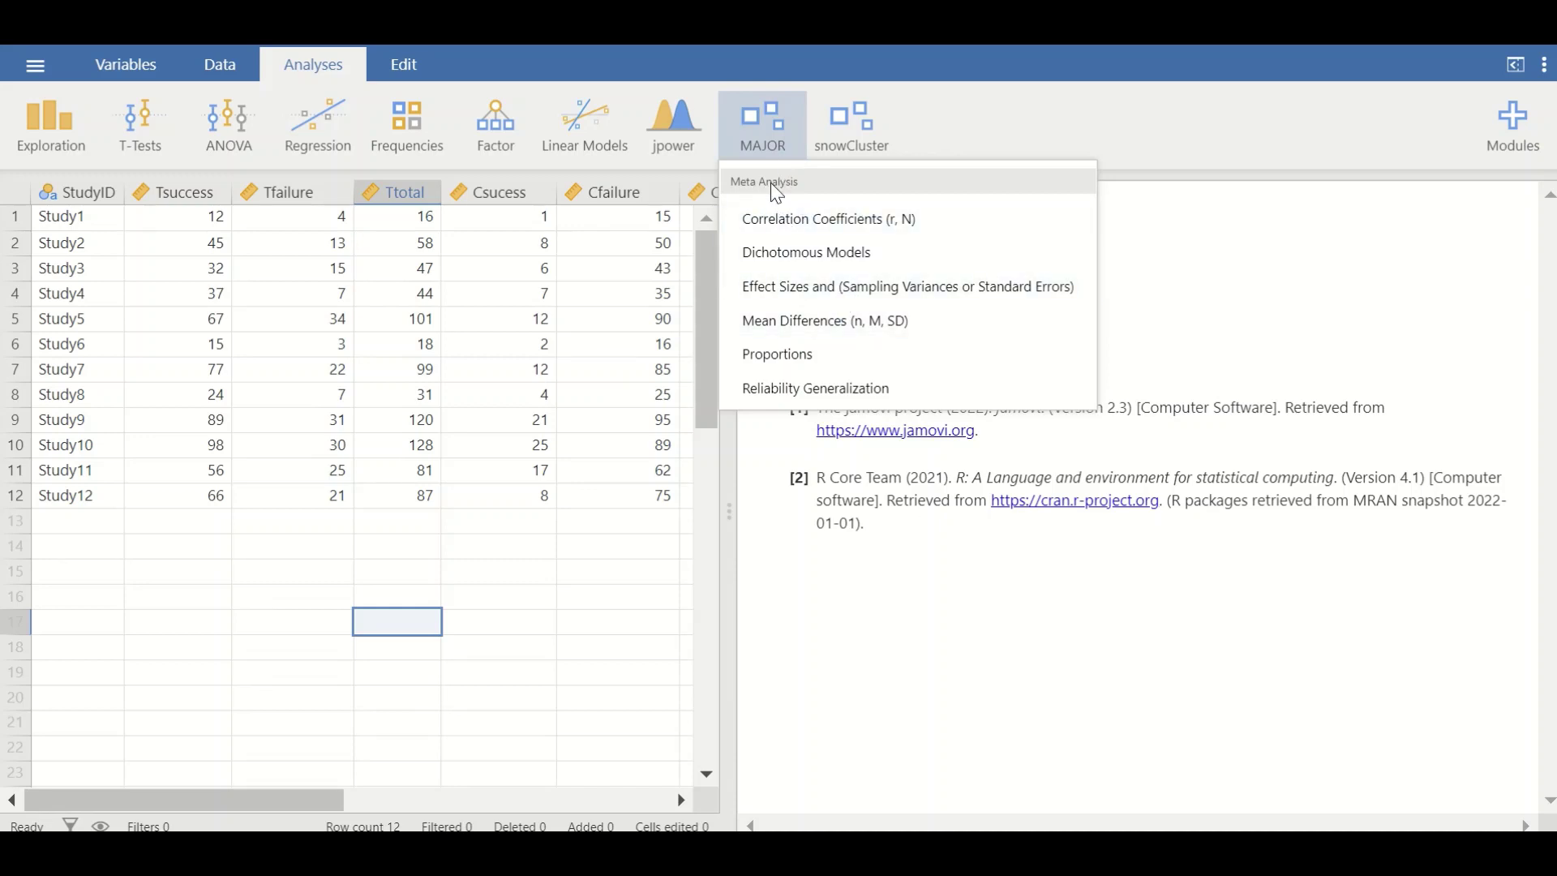
left_click(808, 261)
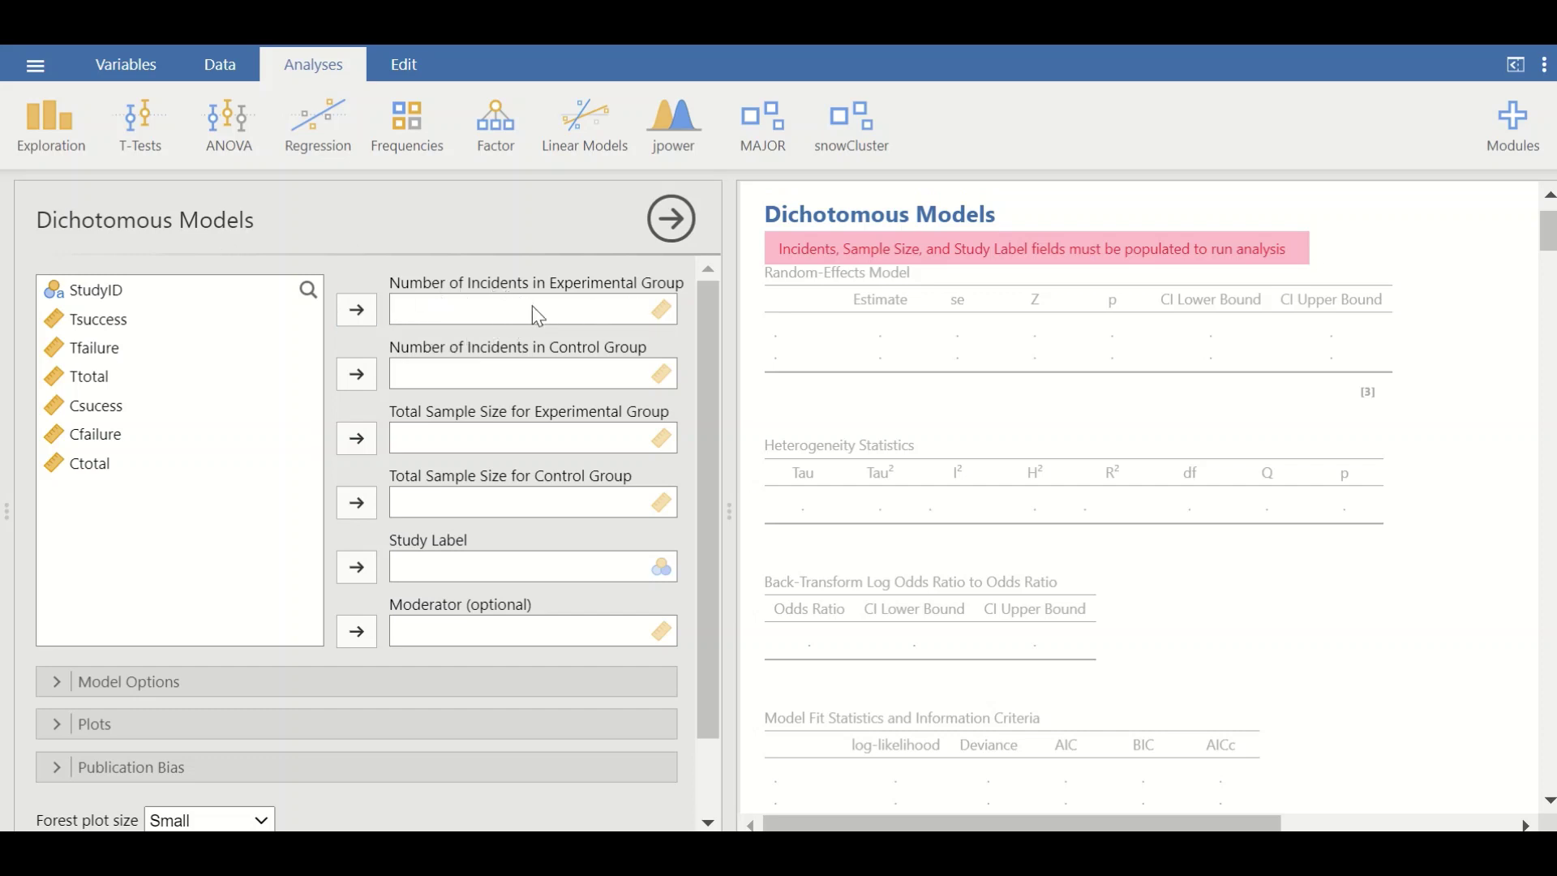
left_click(98, 322)
left_click(354, 312)
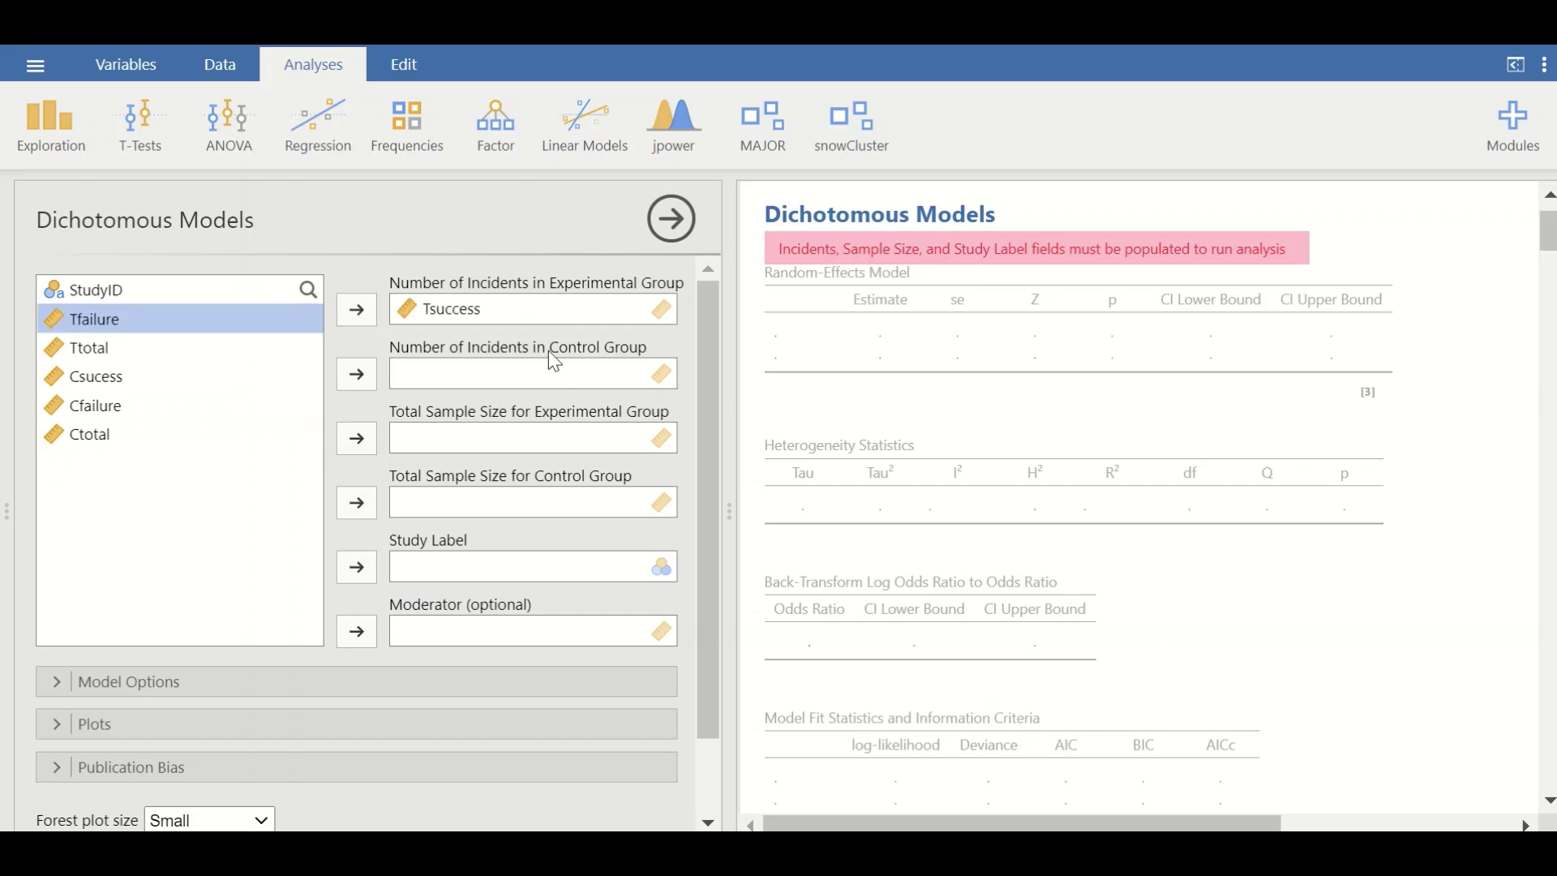
left_click(95, 378)
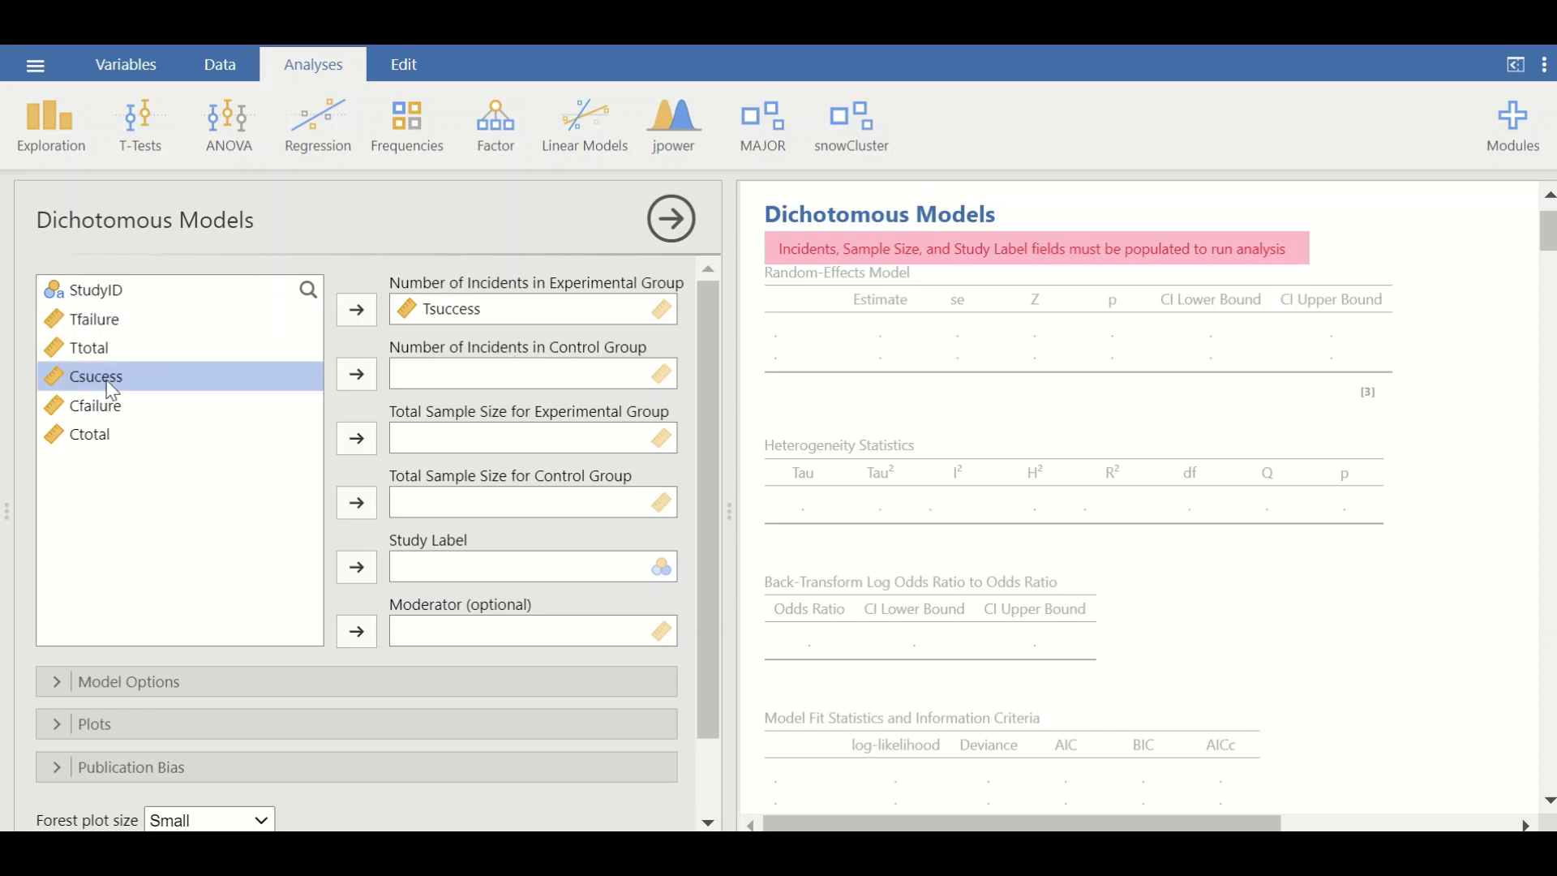
left_click(355, 376)
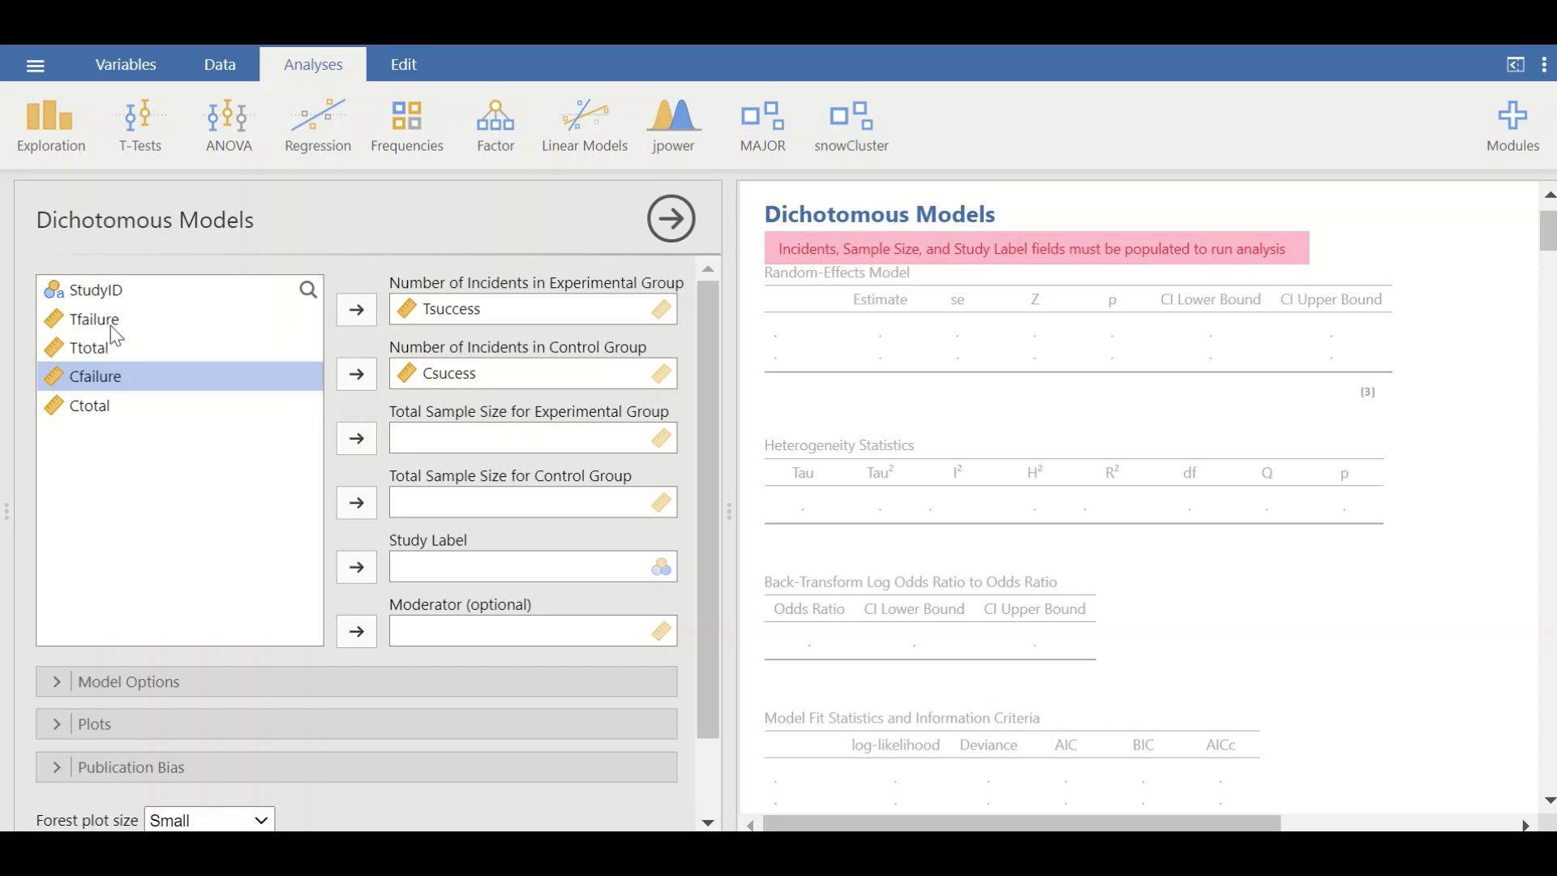
Assign Ttotal and Ctotal as the experimental and control group sample sizes, and StudyID as the study label
left_click(102, 353)
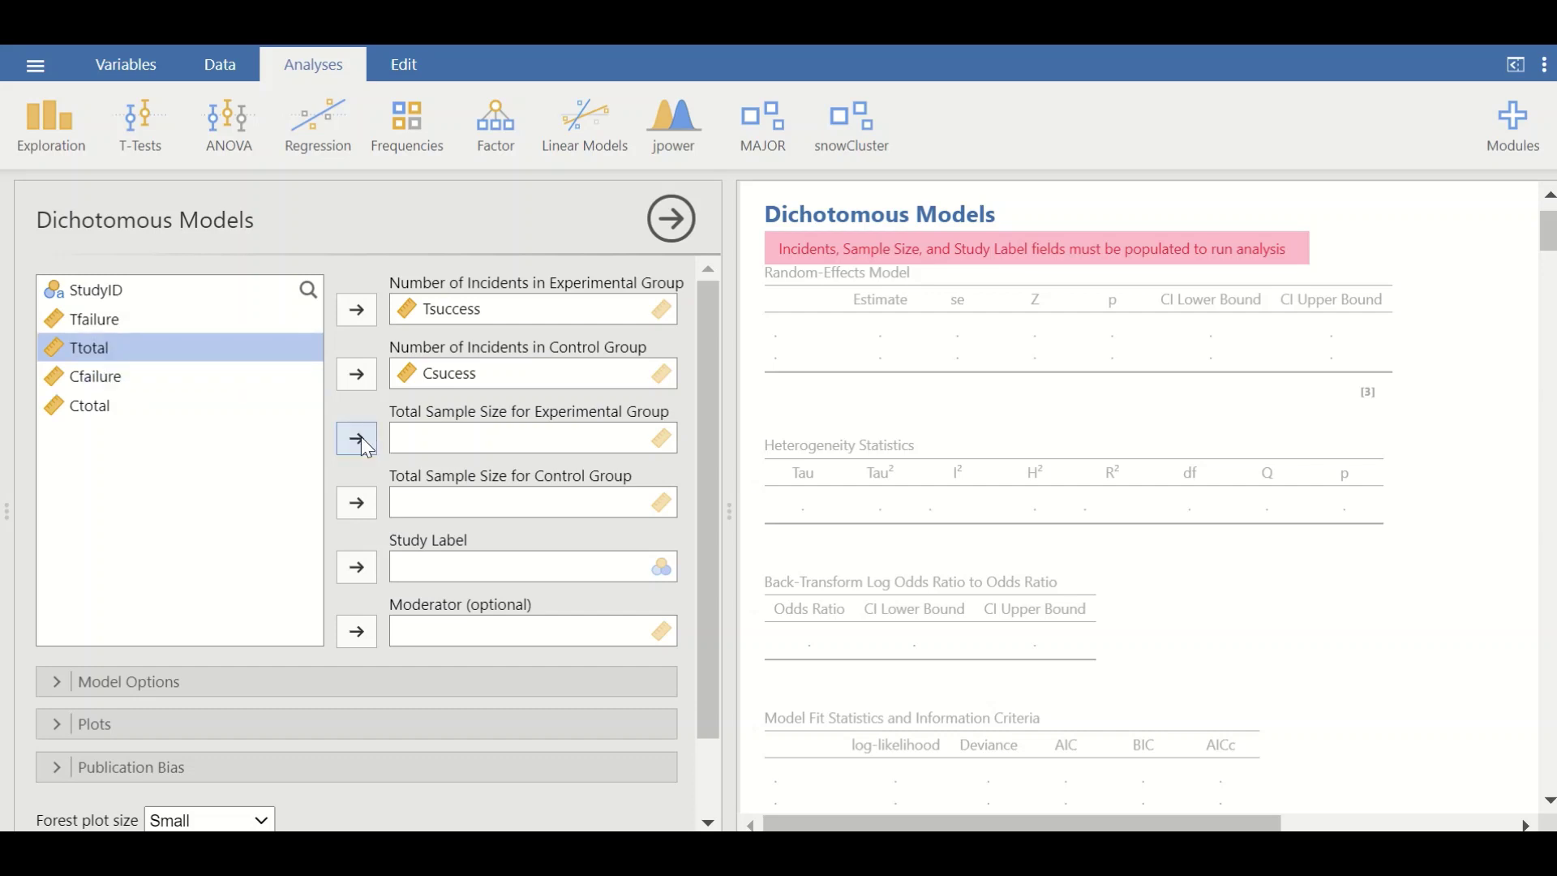
left_click(359, 438)
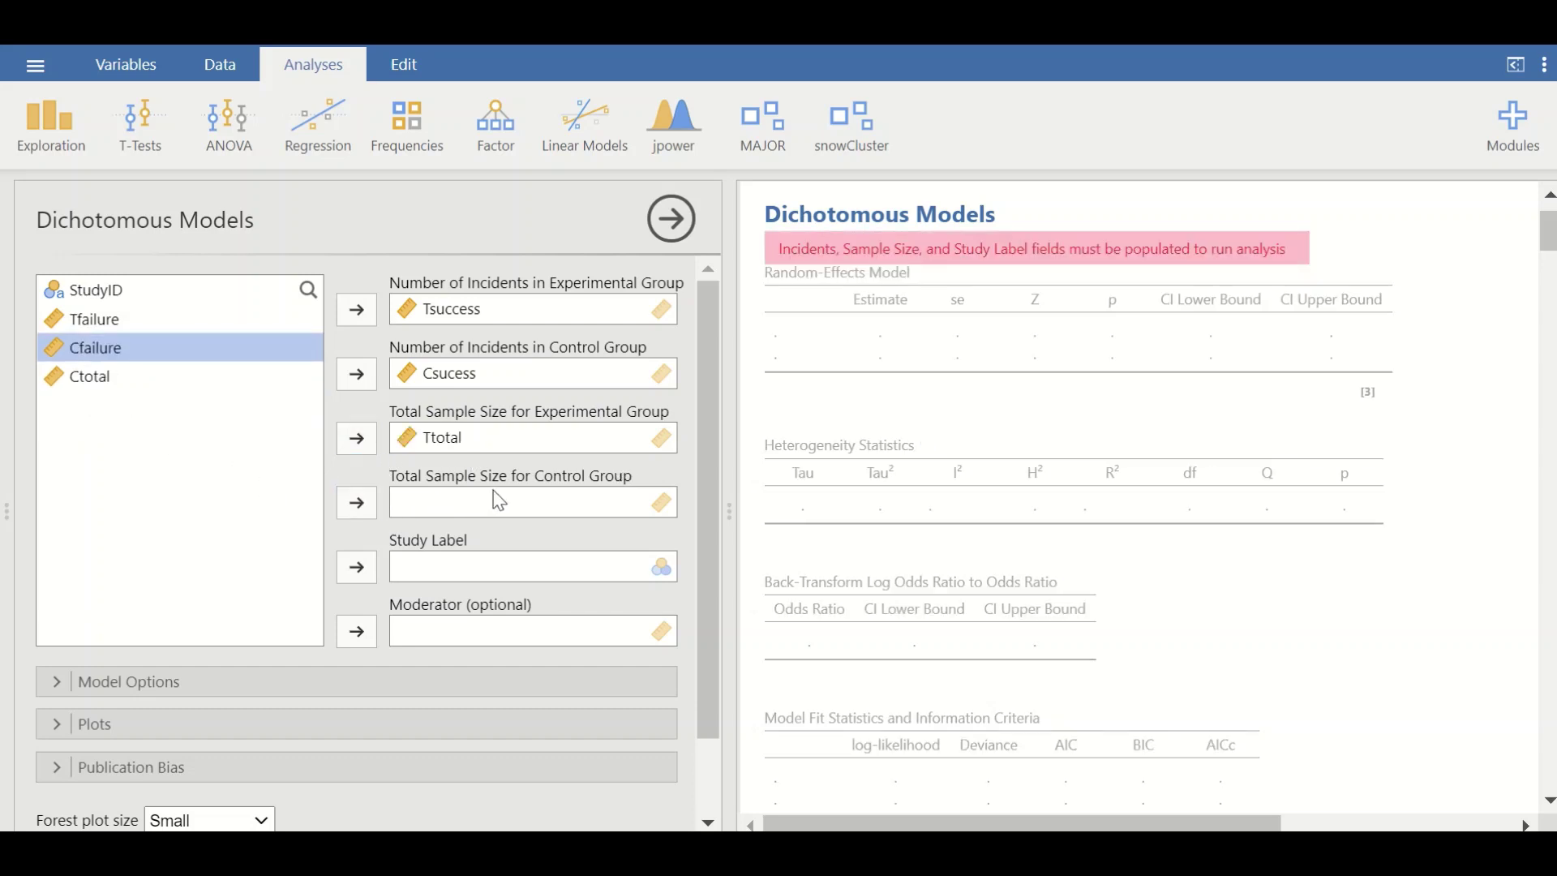
left_click(89, 378)
left_click(355, 504)
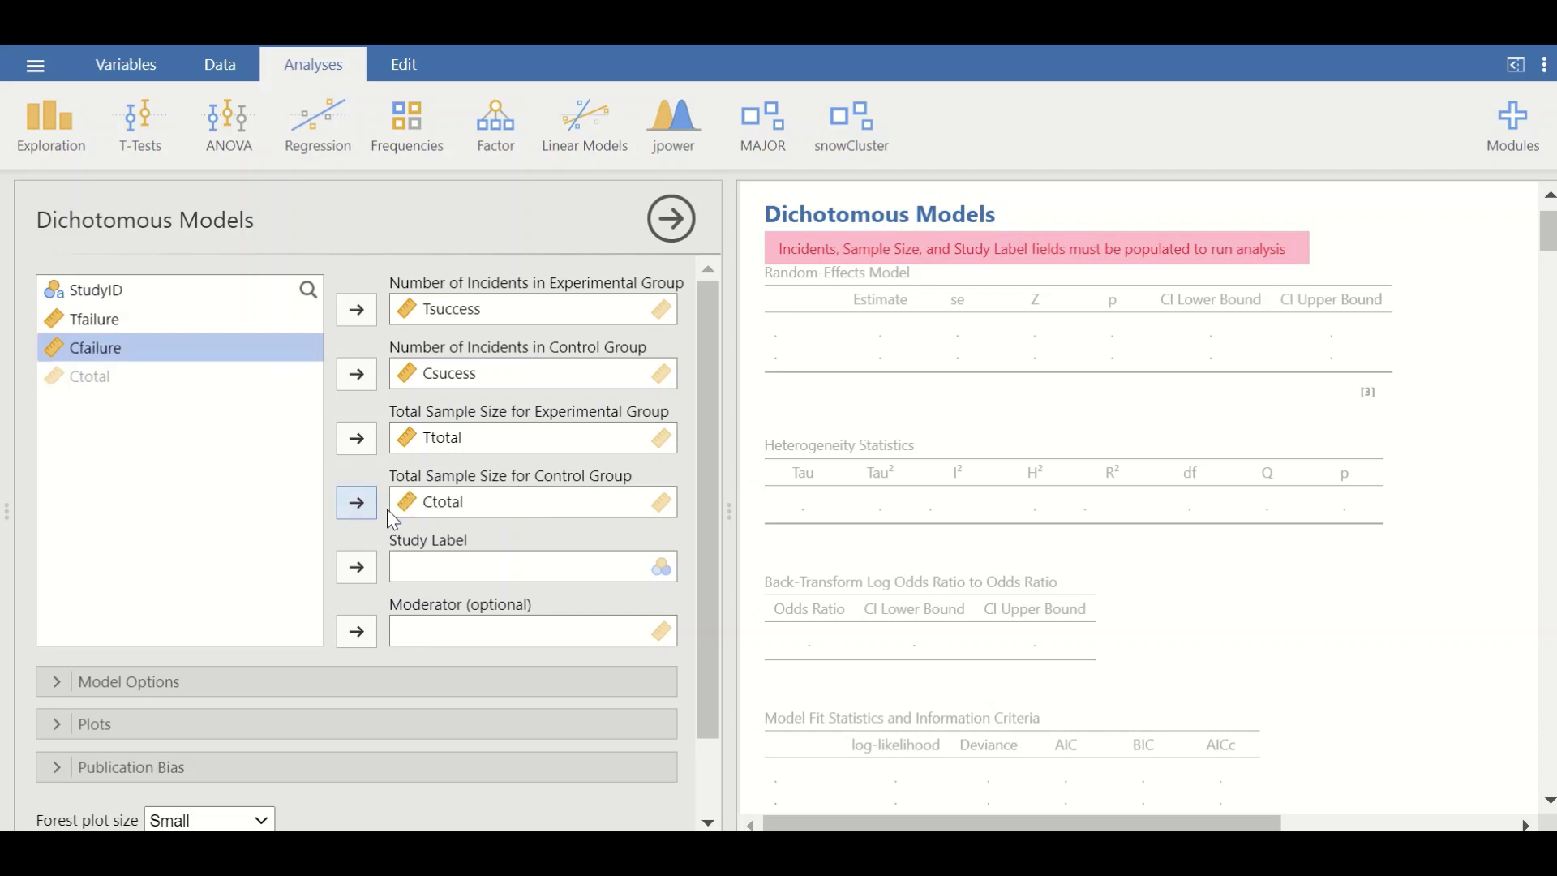
left_click(93, 292)
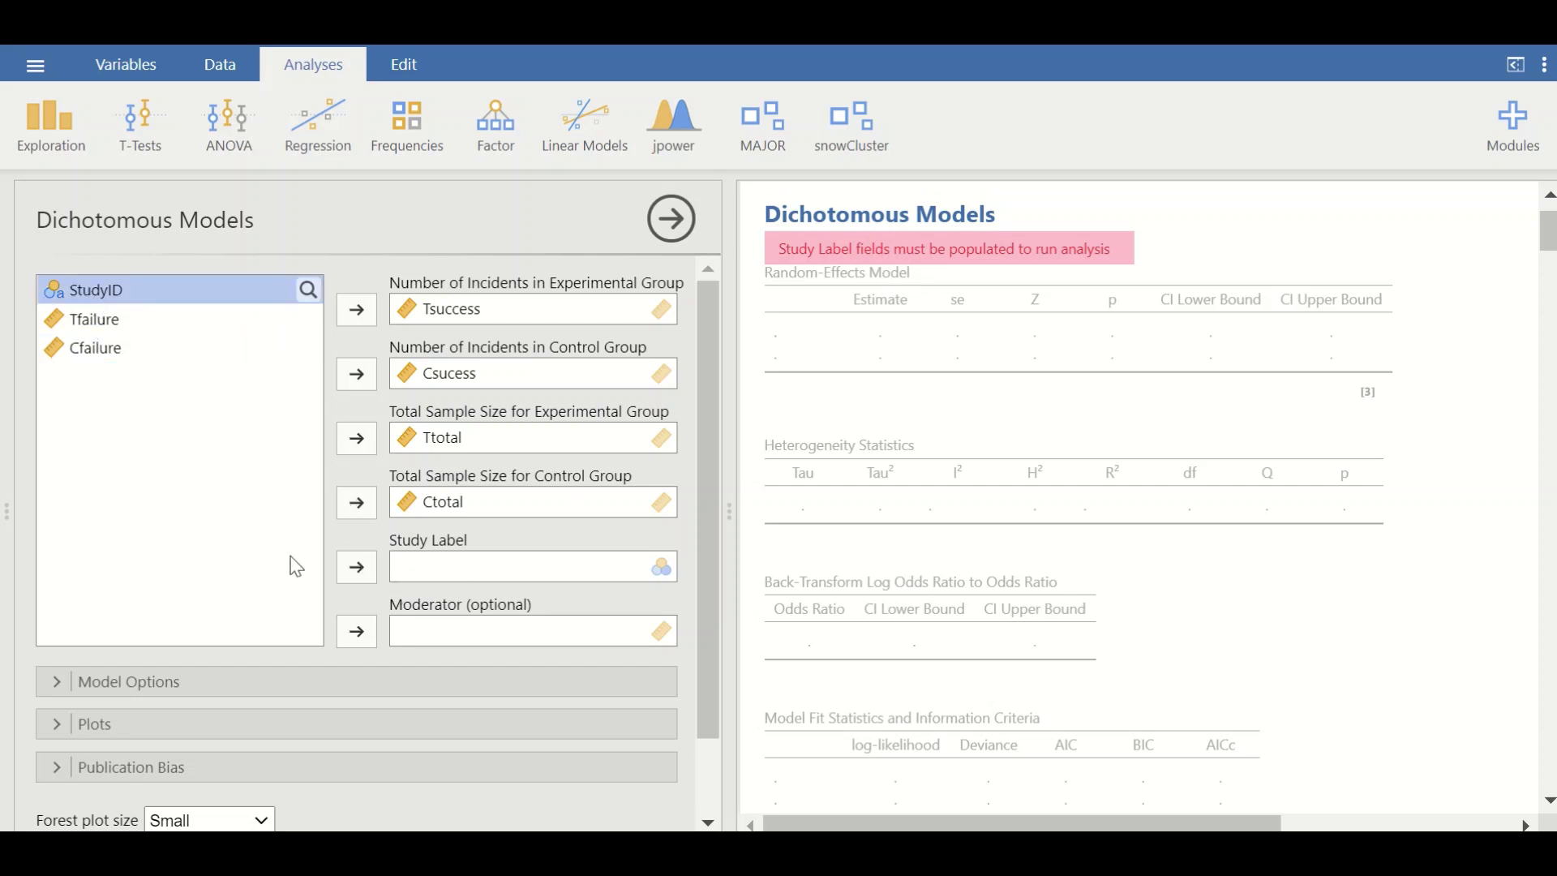
left_click(355, 568)
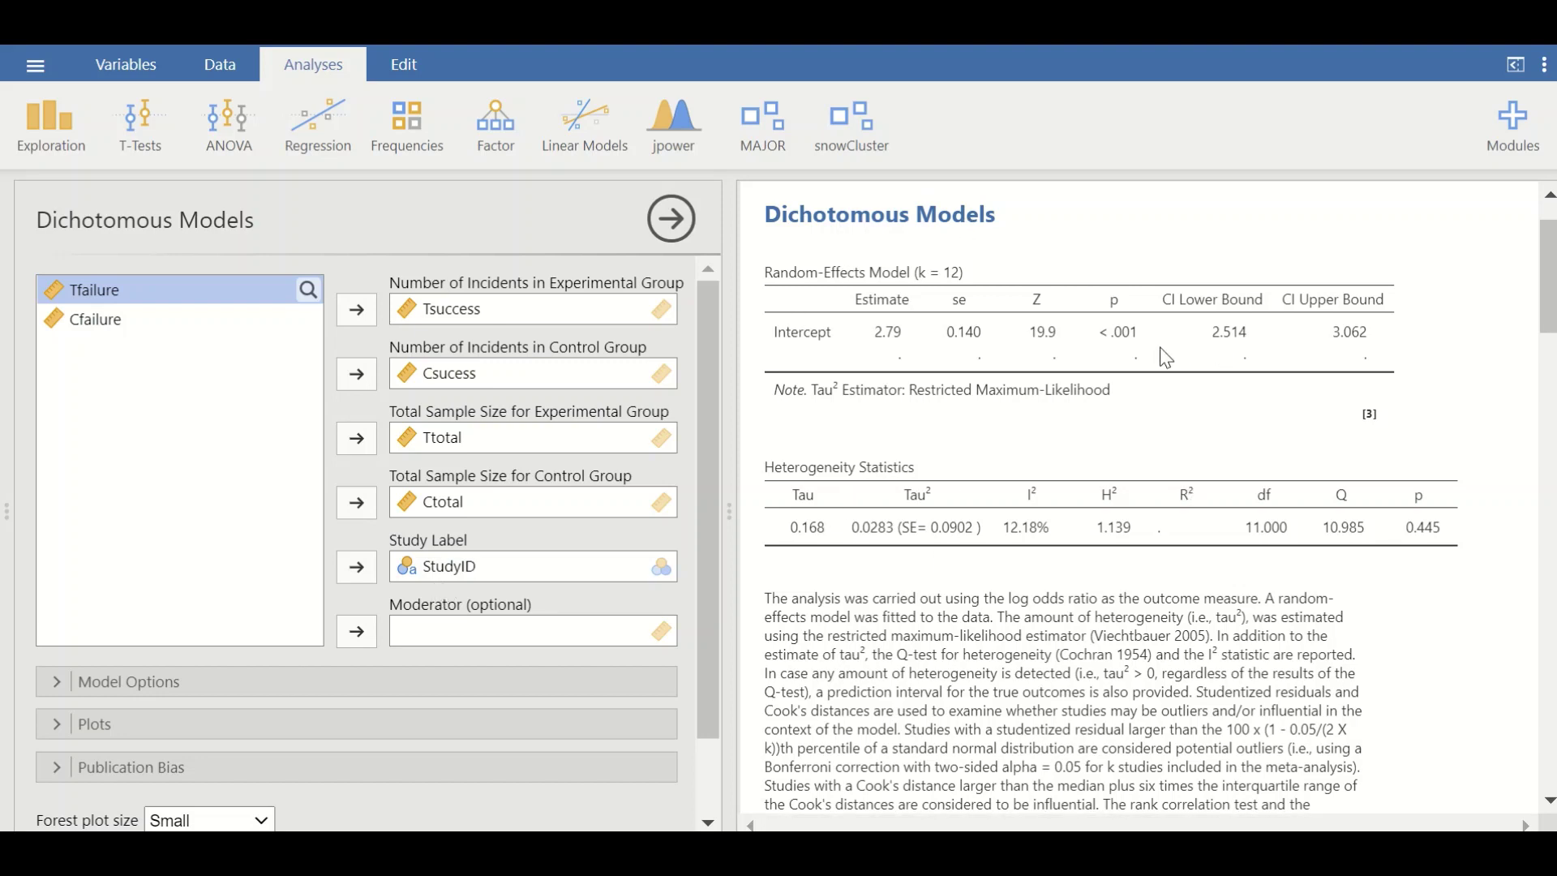
Look through the meta-analysis output from the random-effects table down to the funnel plot
scroll(1370, 390, "down", 10)
scroll(1164, 299, "up", 7)
scroll(1160, 300, "down", 15)
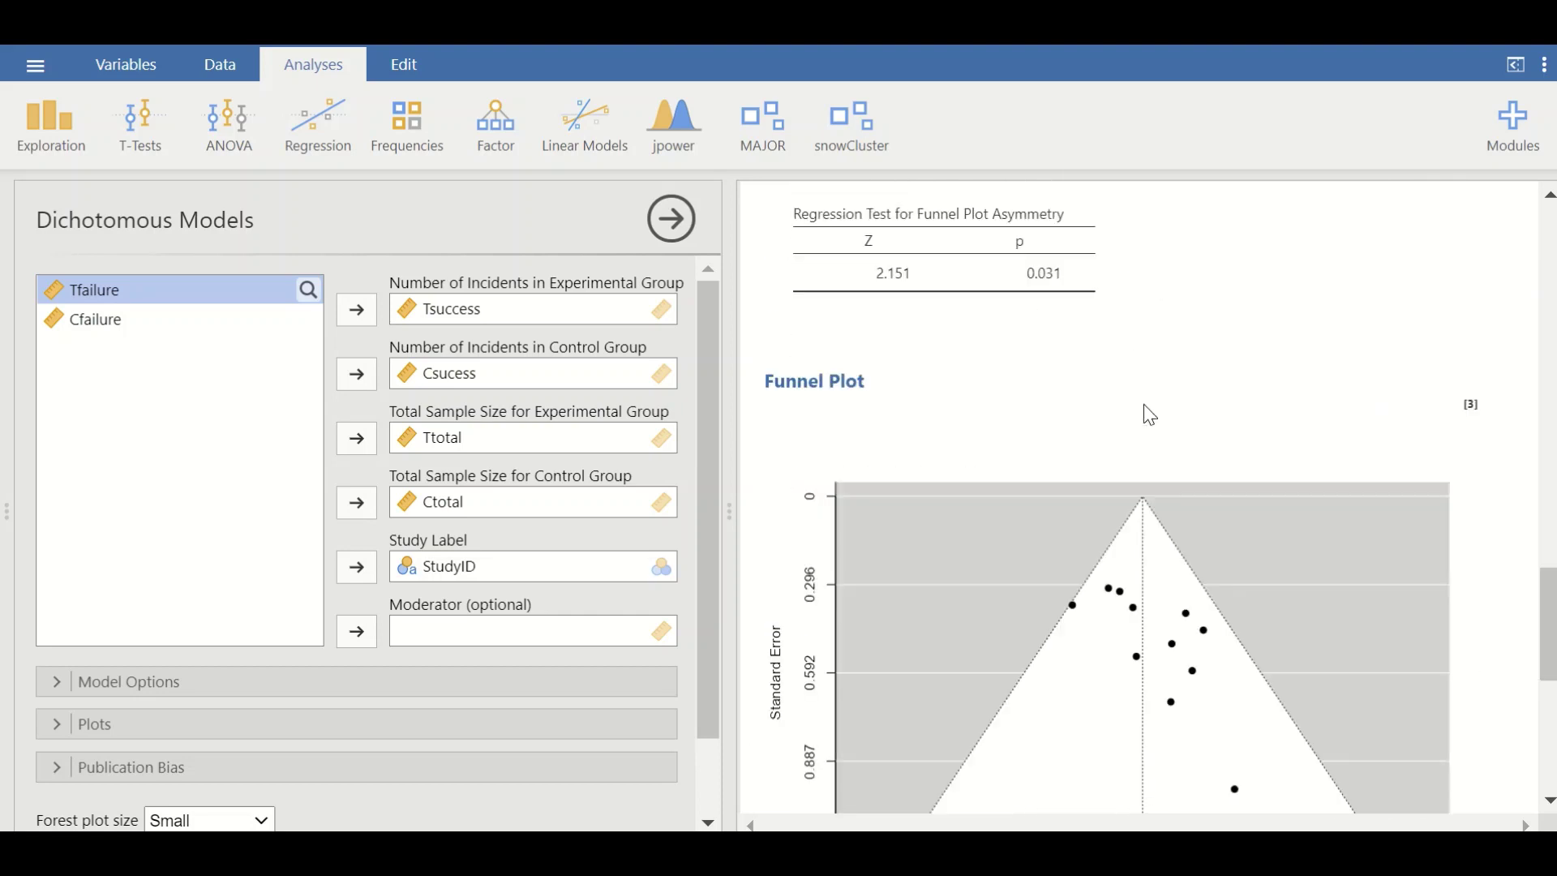
scroll(1135, 430, "up", 20)
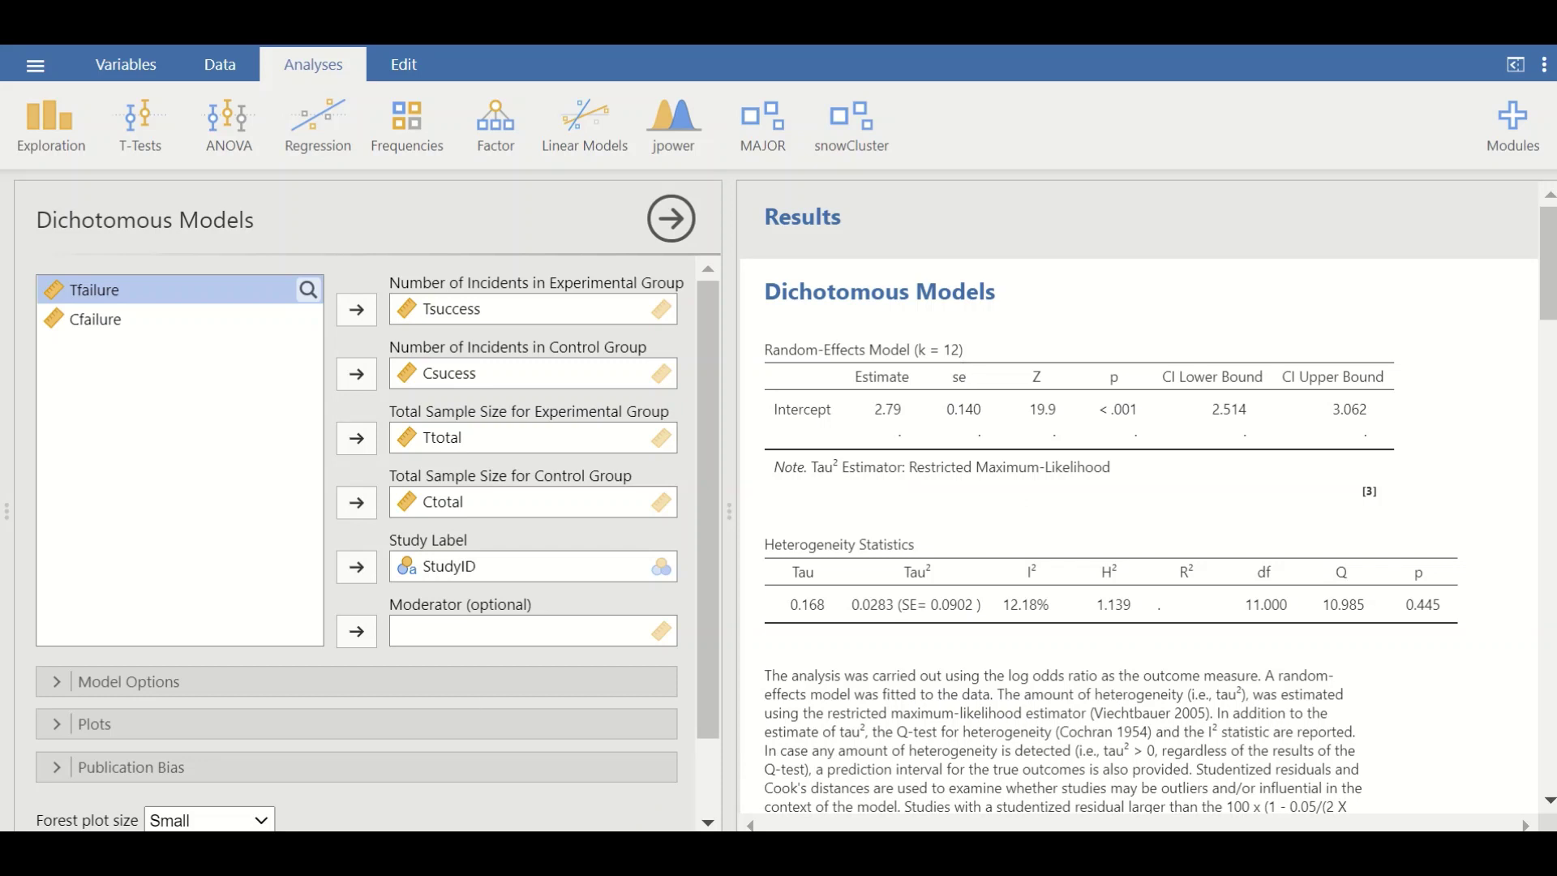
In the model options, choose Restricted Maximum-Likelihood as estimator and Log odds ratio as model measure, keeping No Moderator
left_click(262, 680)
scroll(300, 694, "down", 3)
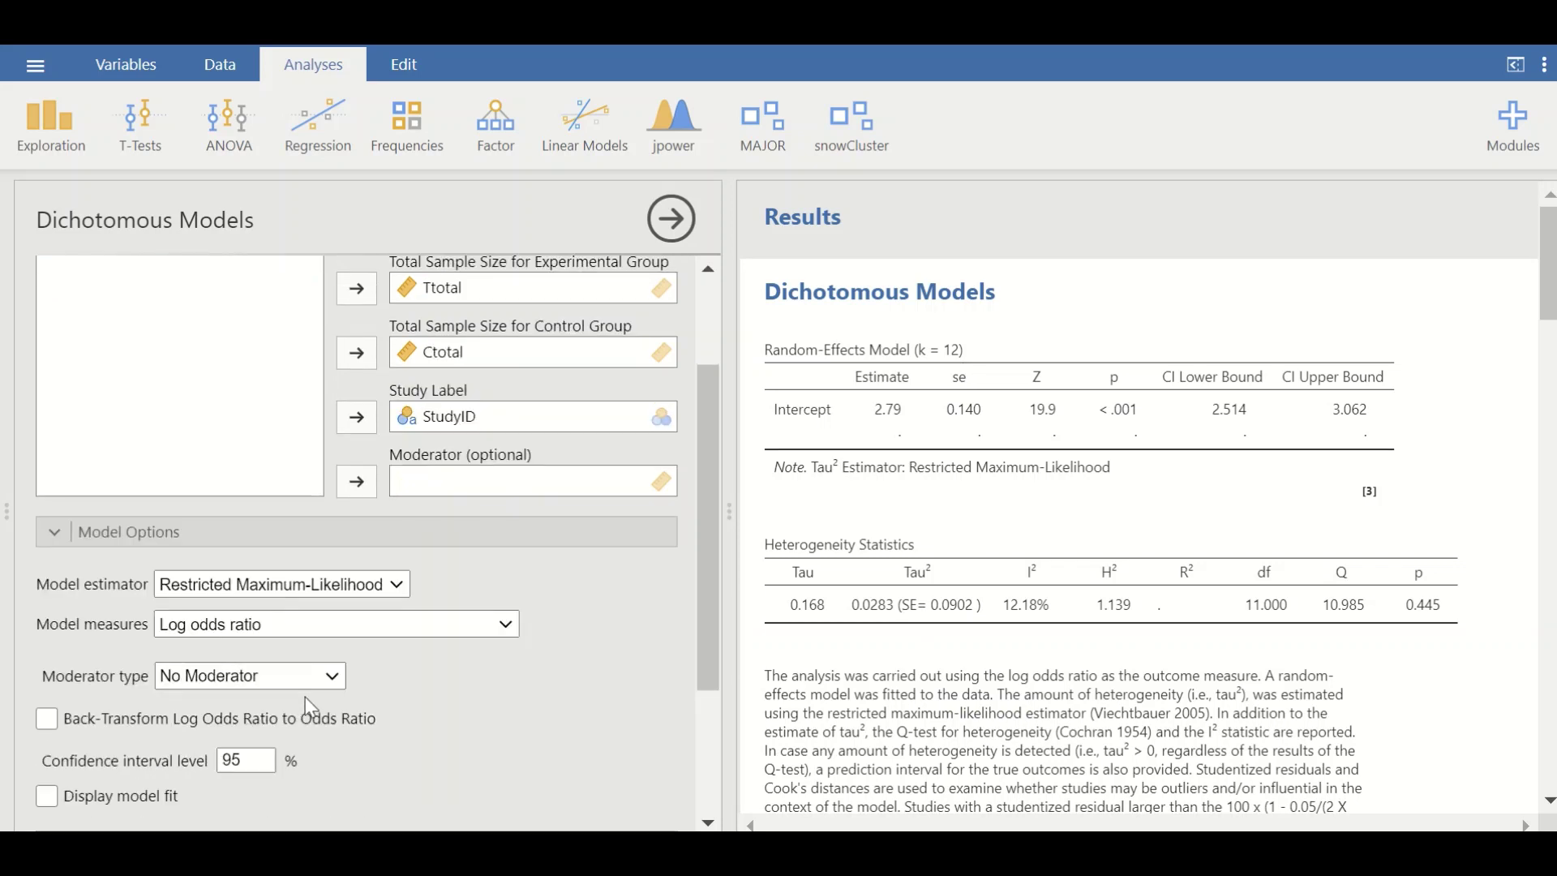
scroll(306, 697, "down", 3)
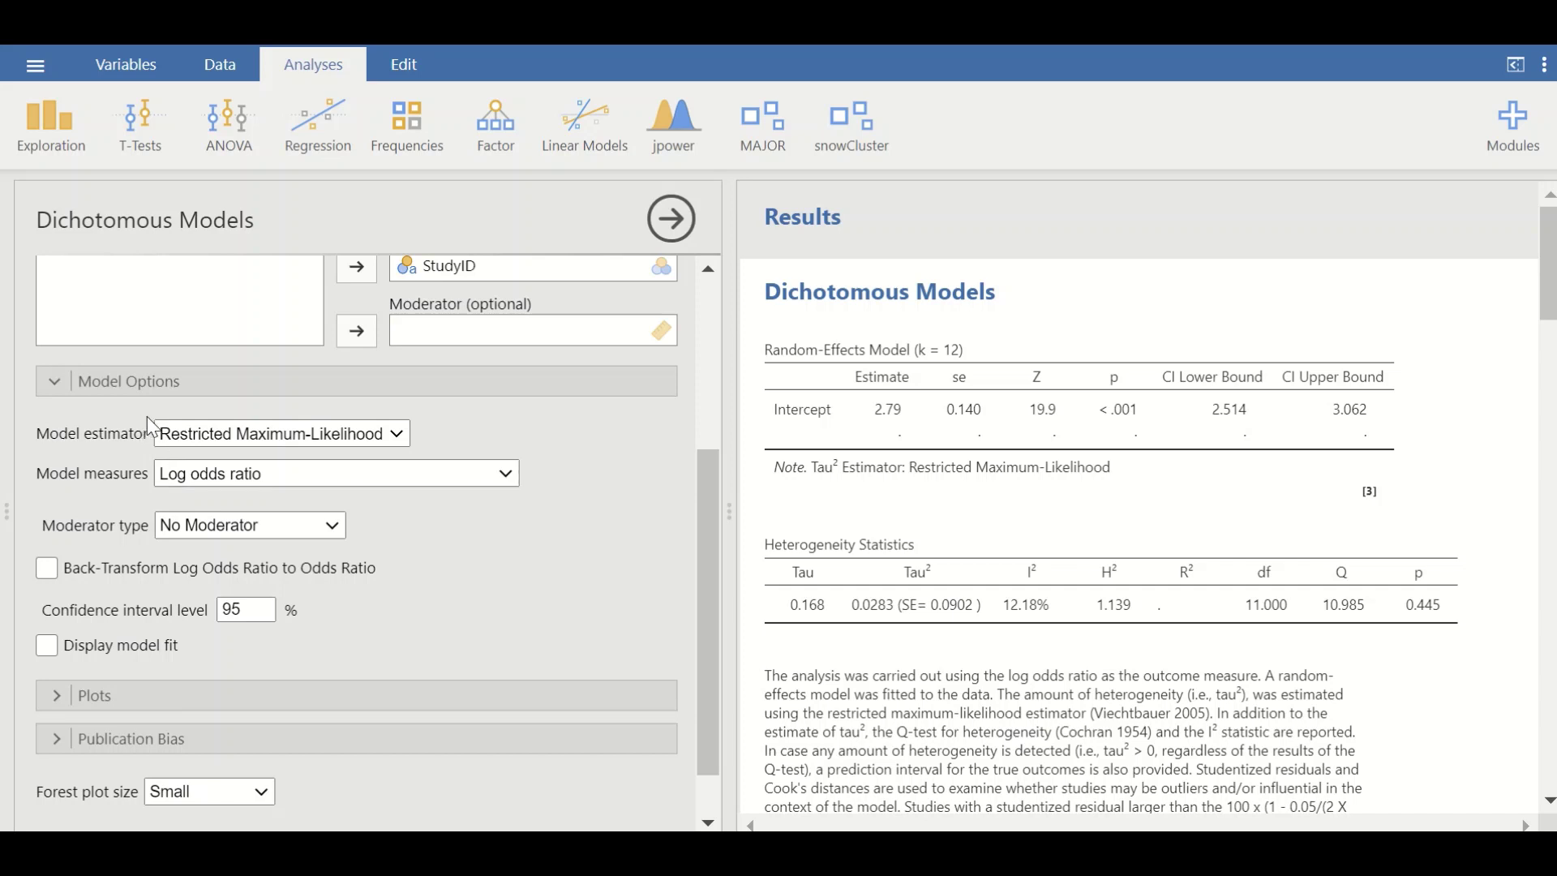
left_click(388, 435)
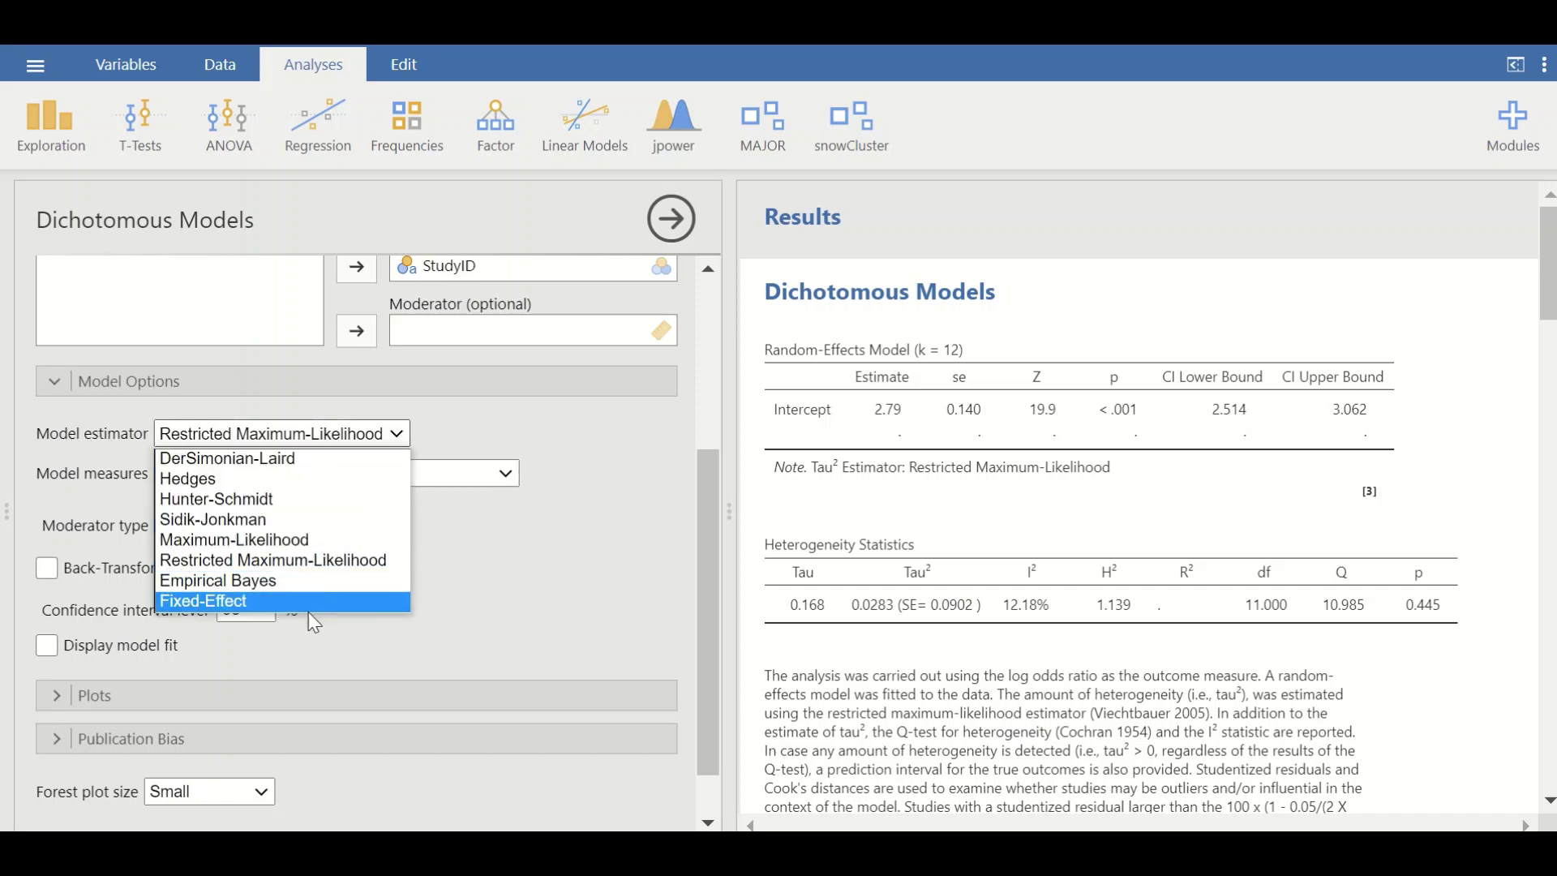
left_click(339, 562)
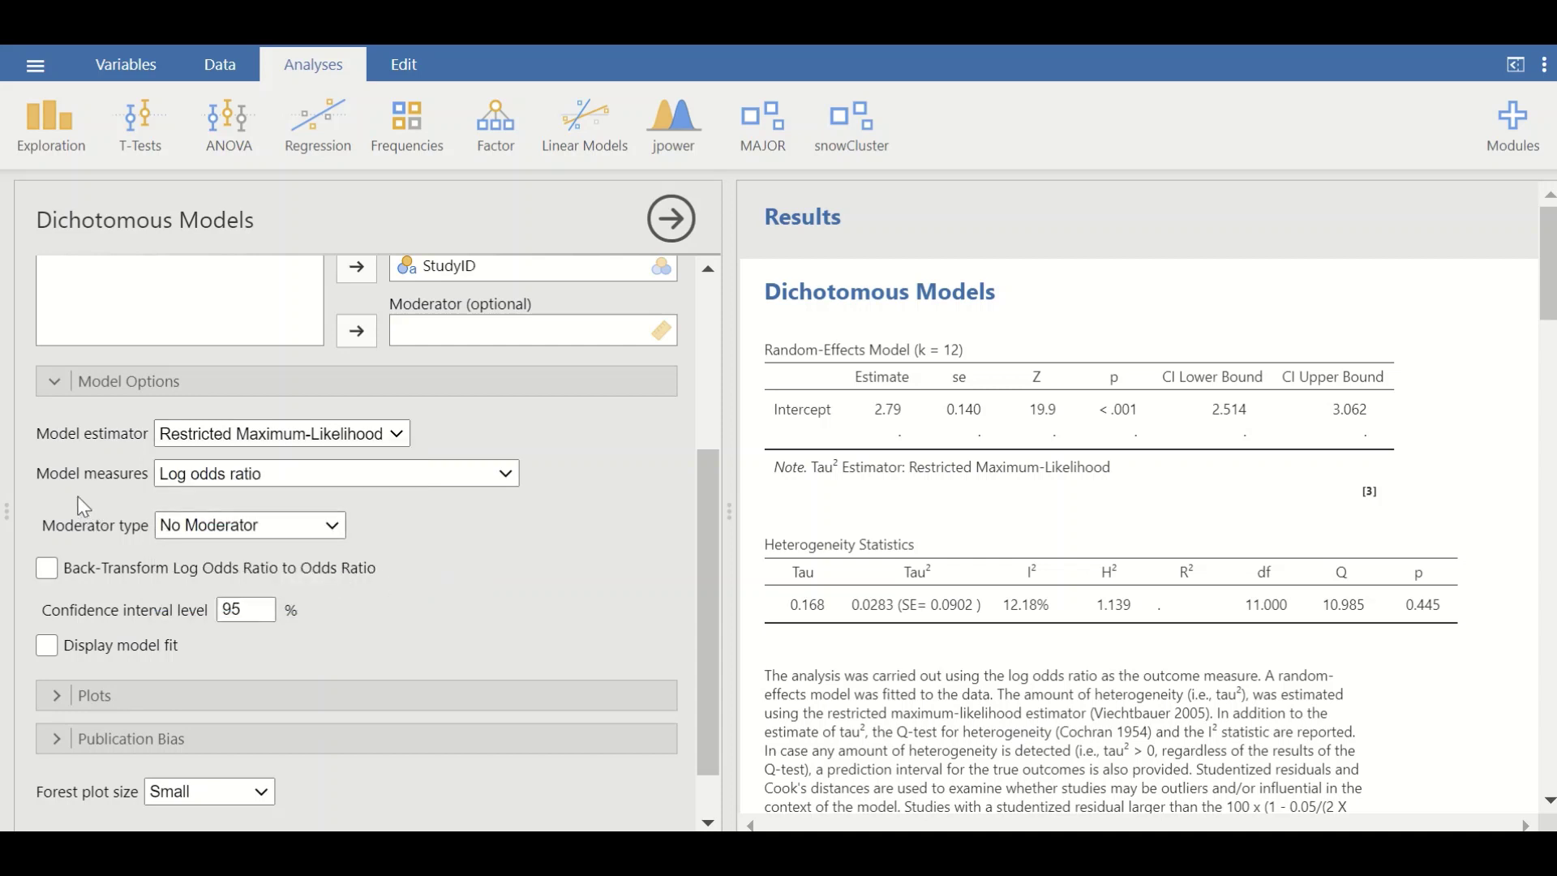
left_click(486, 484)
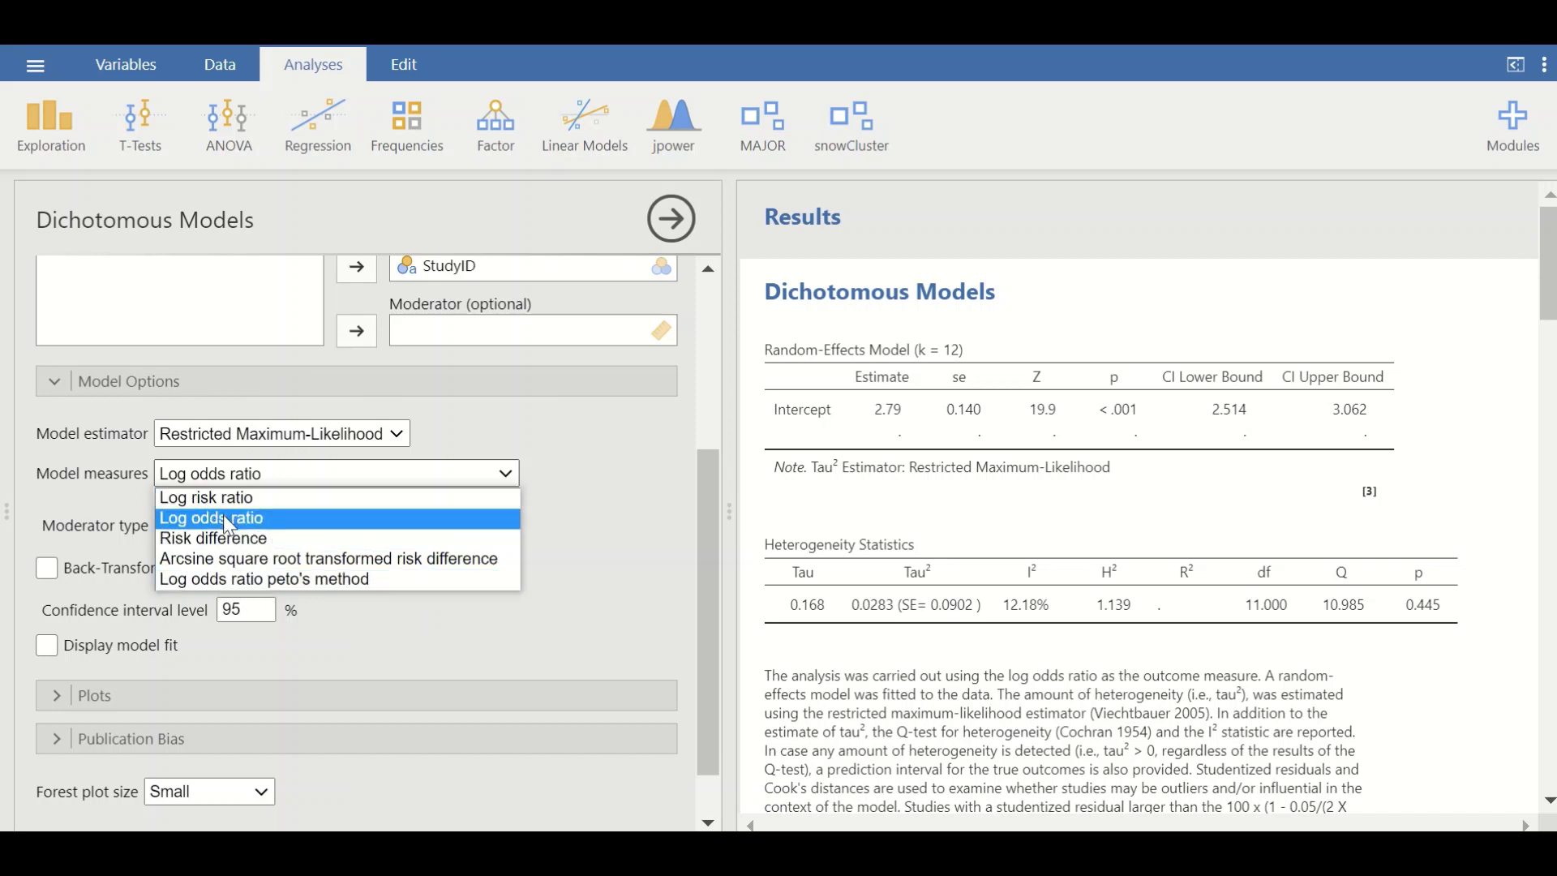
left_click(230, 519)
left_click(231, 526)
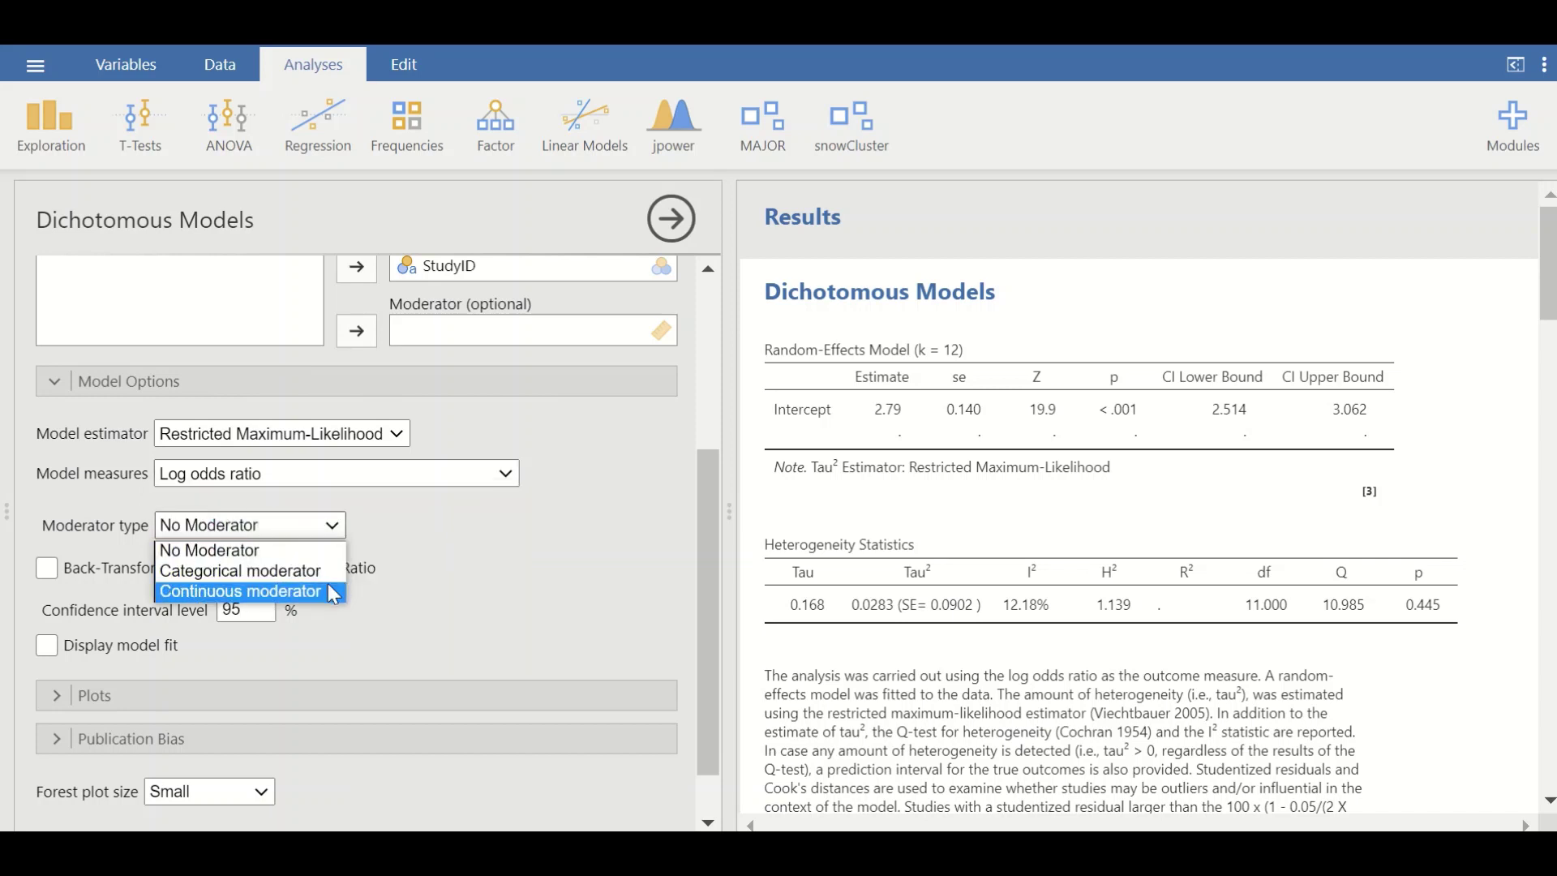
left_click(513, 534)
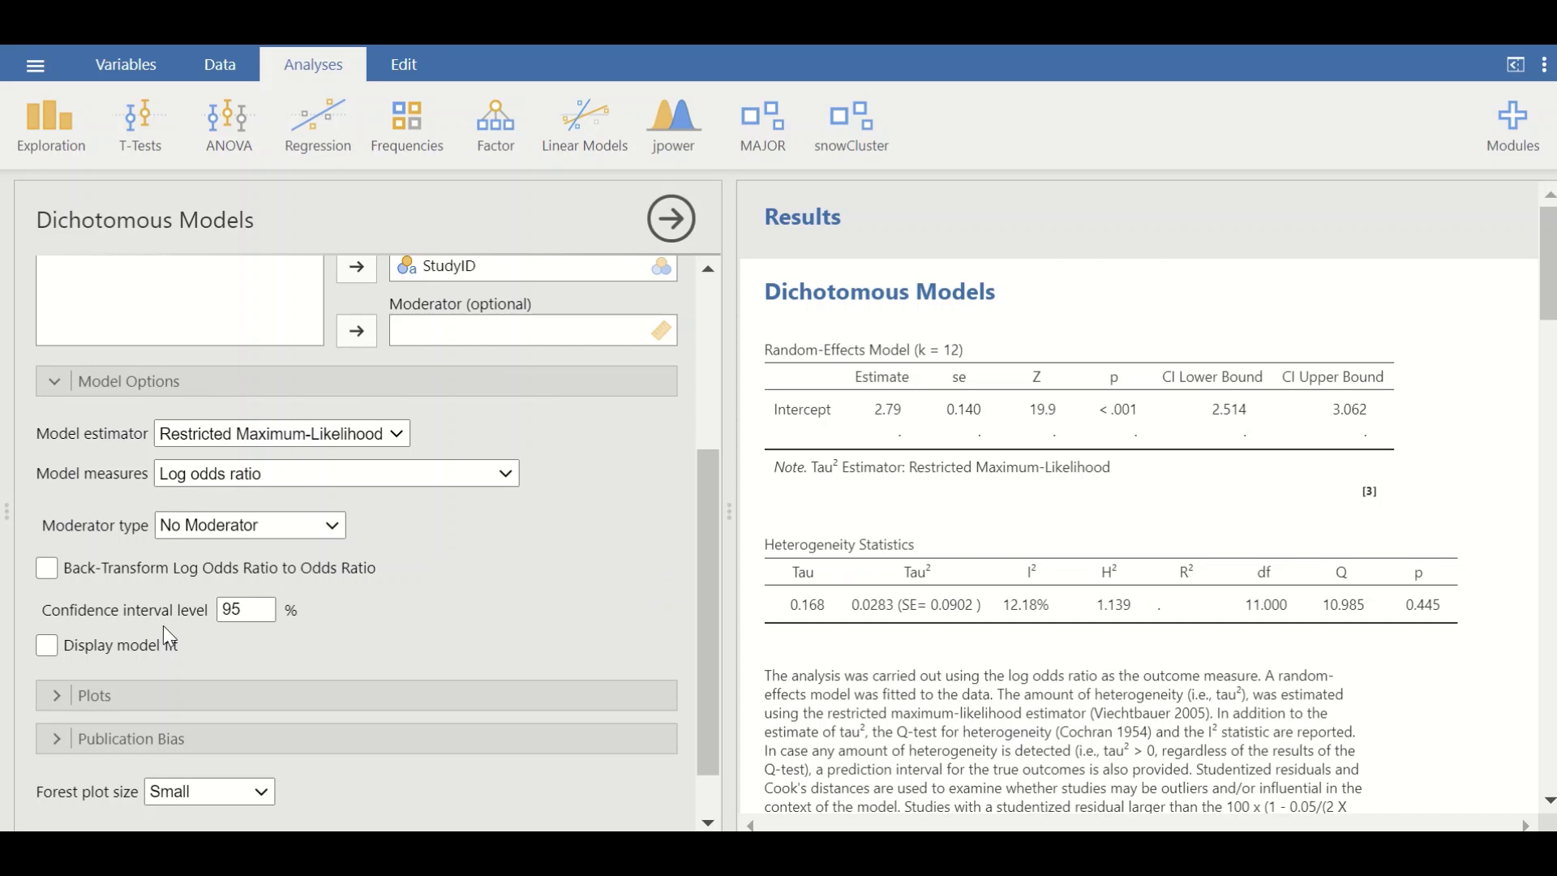
Examine the forest and funnel plots alongside their plot options, including the choices for the funnel plot's Y-axis
scroll(295, 620, "down", 1)
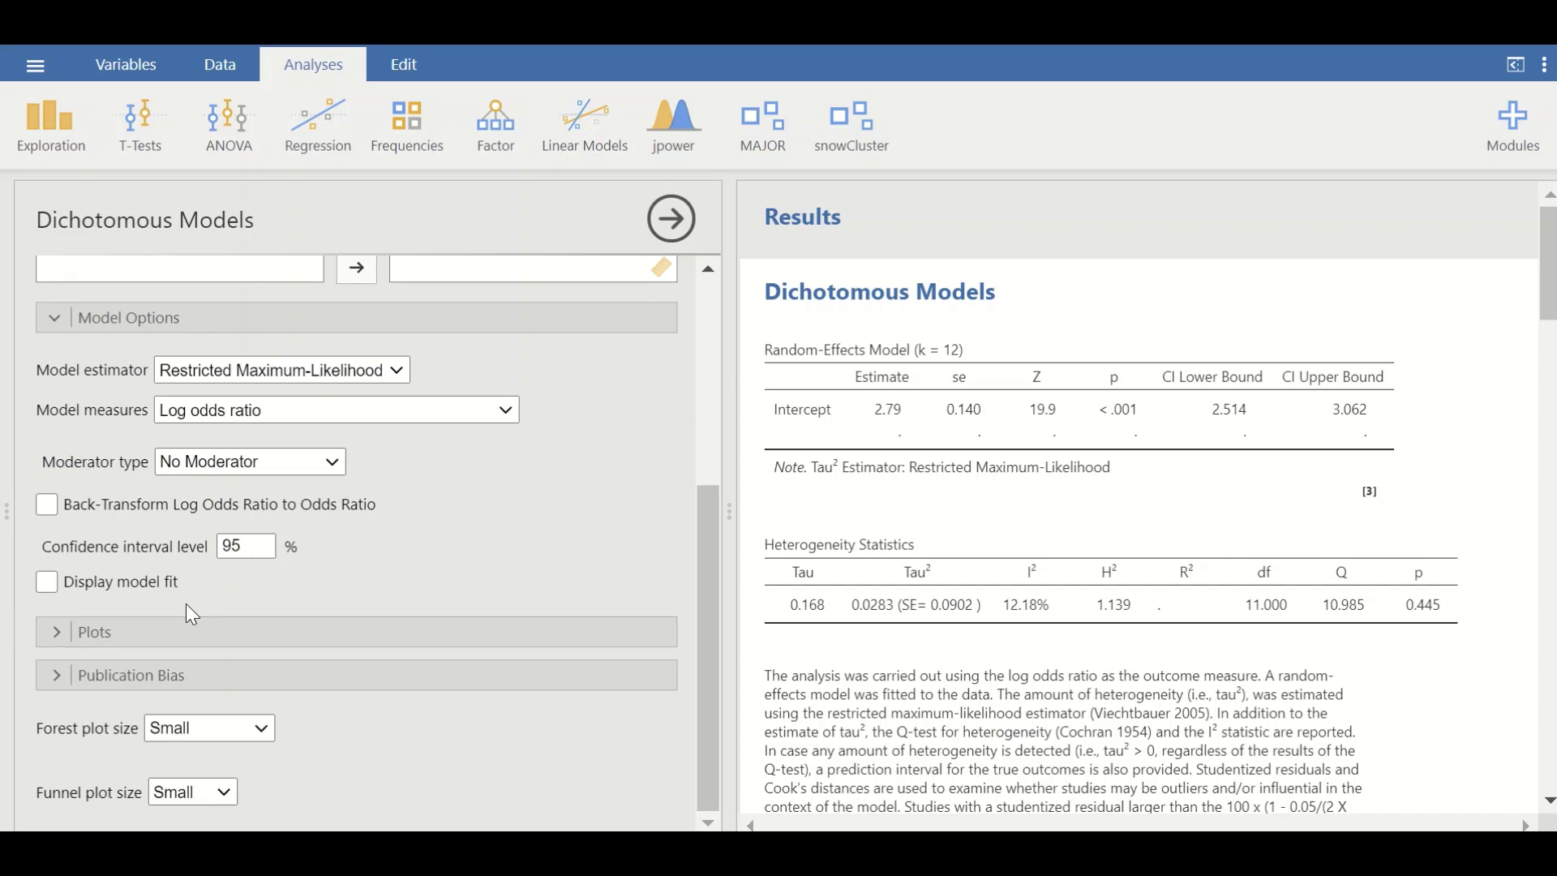
left_click(93, 633)
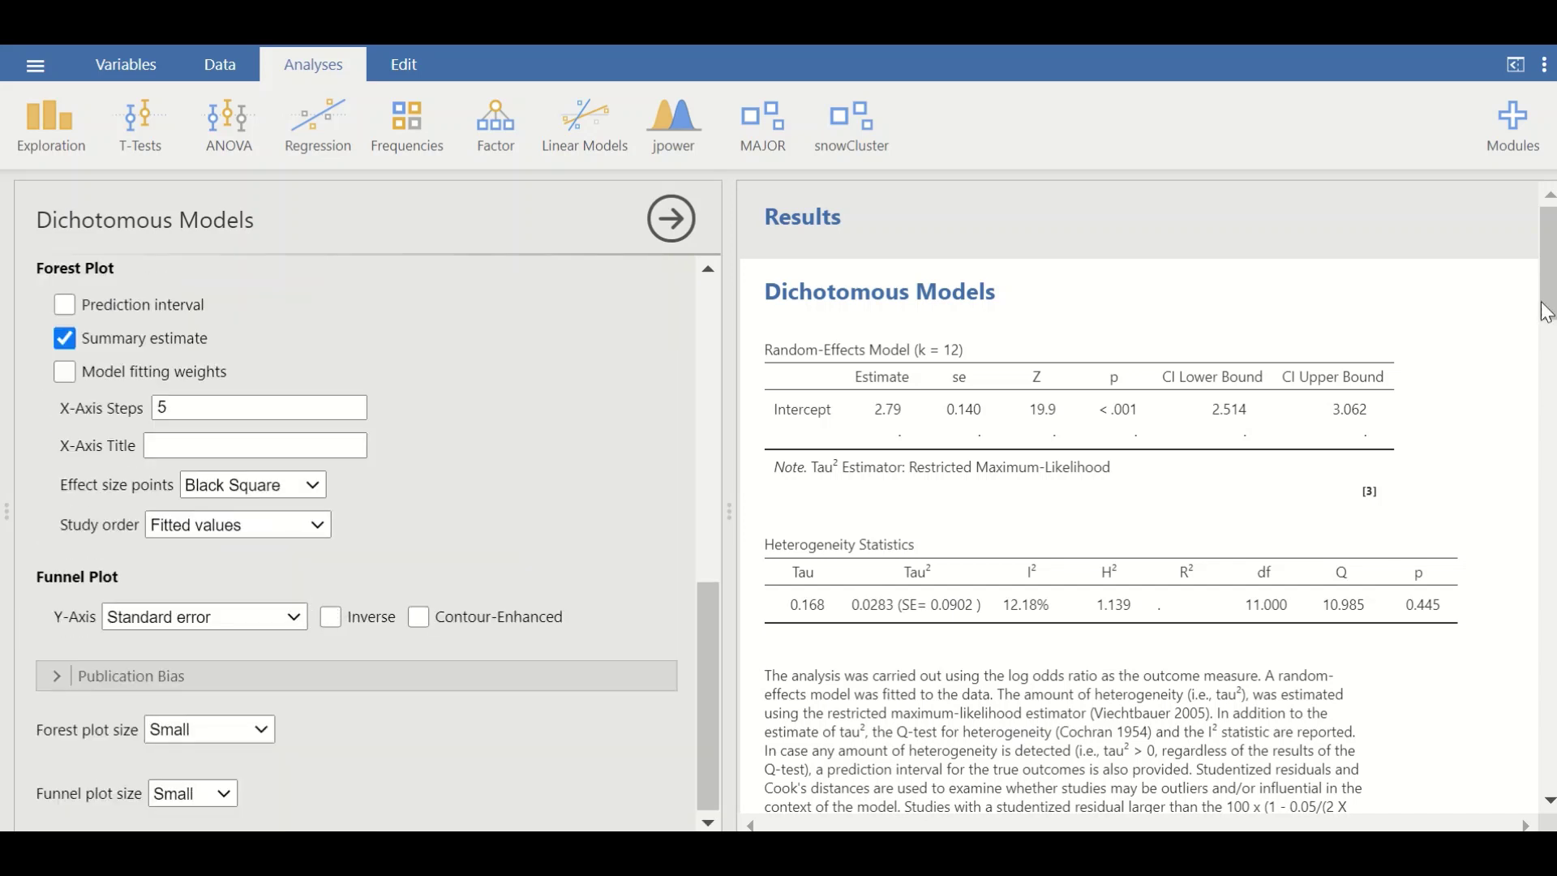
left_click_drag(1550, 289, 1508, 483)
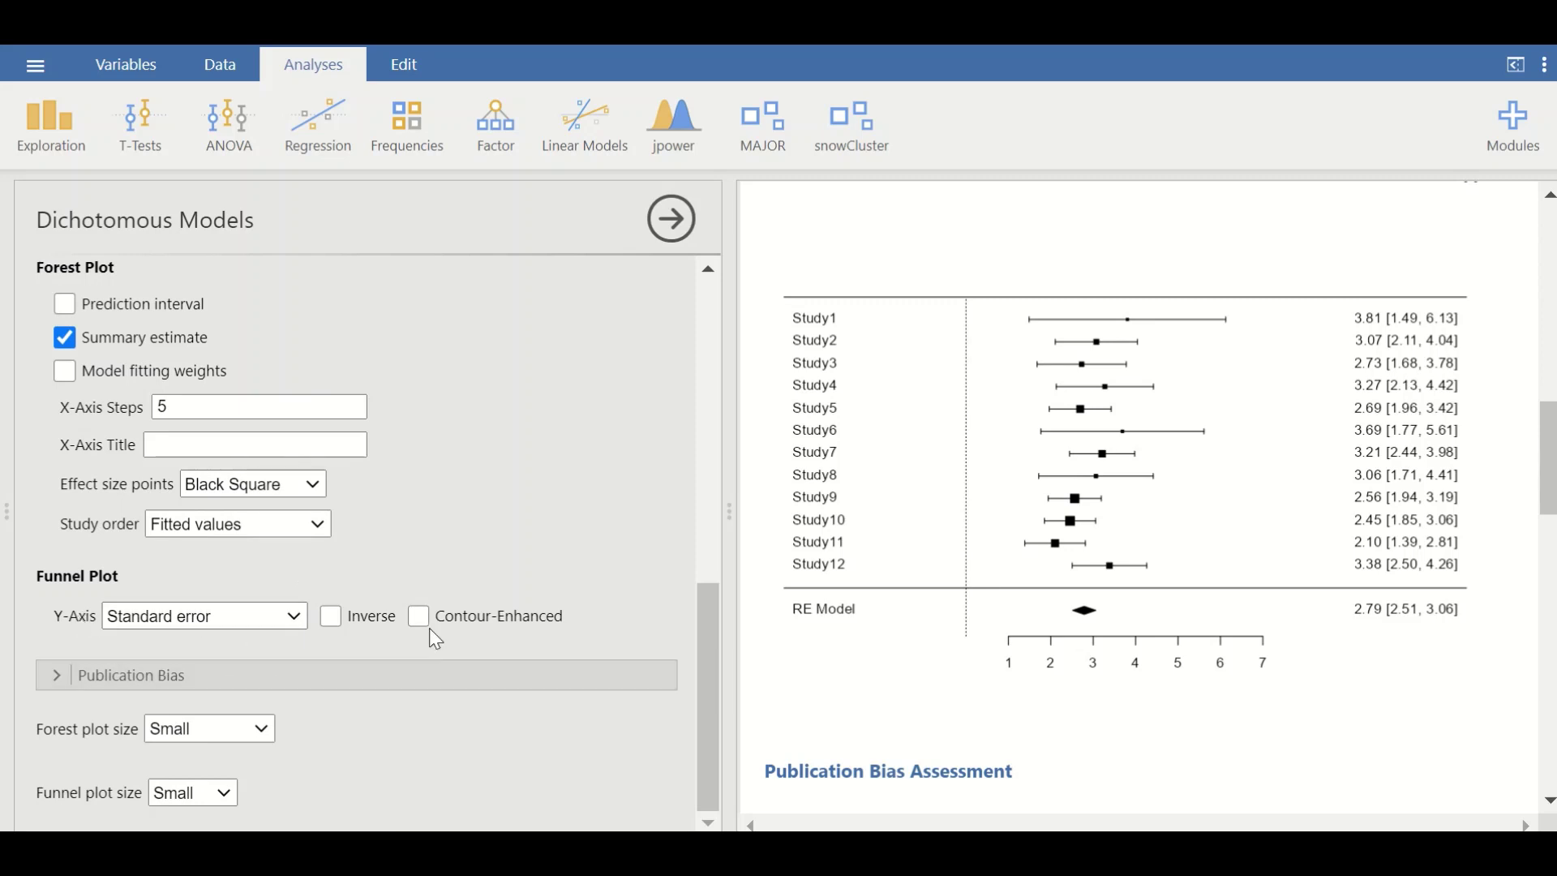
scroll(1281, 551, "down", 3)
scroll(1308, 540, "down", 5)
scroll(1309, 606, "down", 4)
left_click(268, 619)
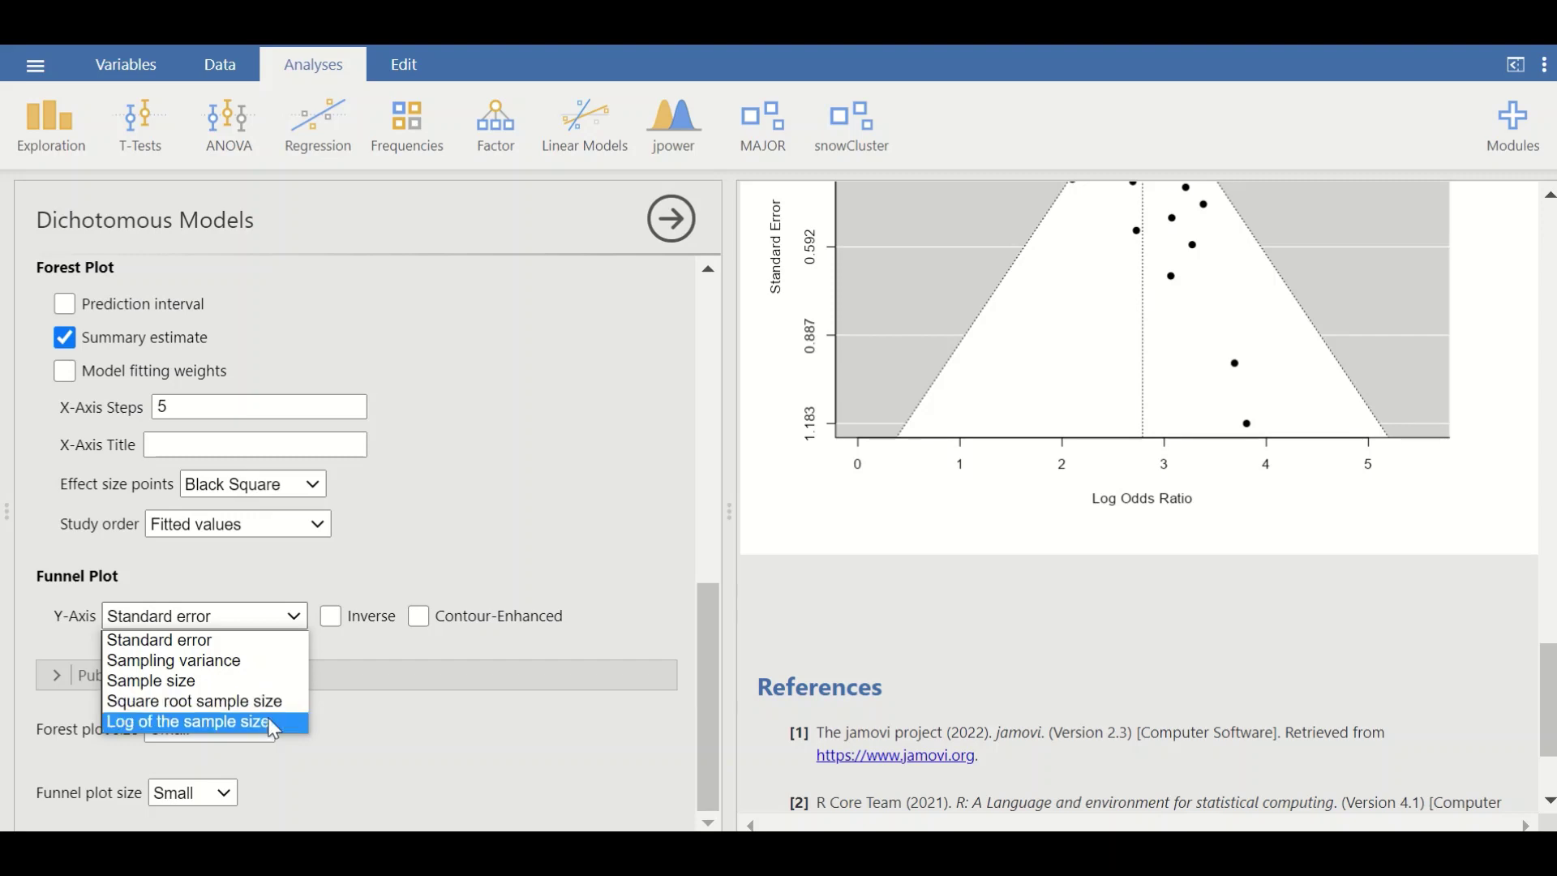
Review the random-effects model and heterogeneity statistics tables and the written summary of the analysis
scroll(1484, 559, "up", 10)
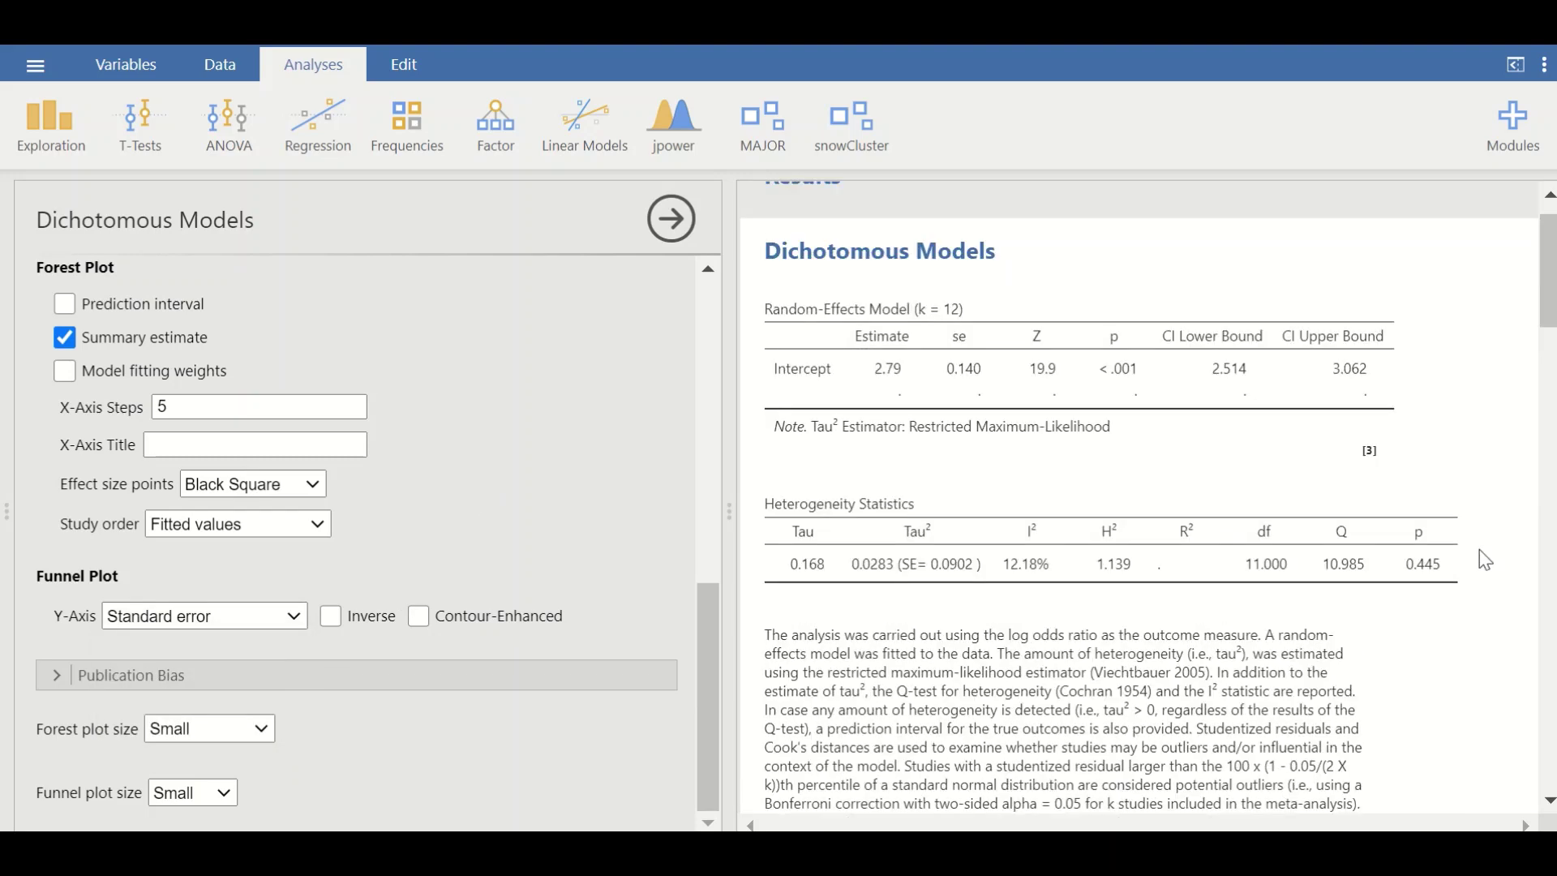
scroll(1484, 560, "up", 1)
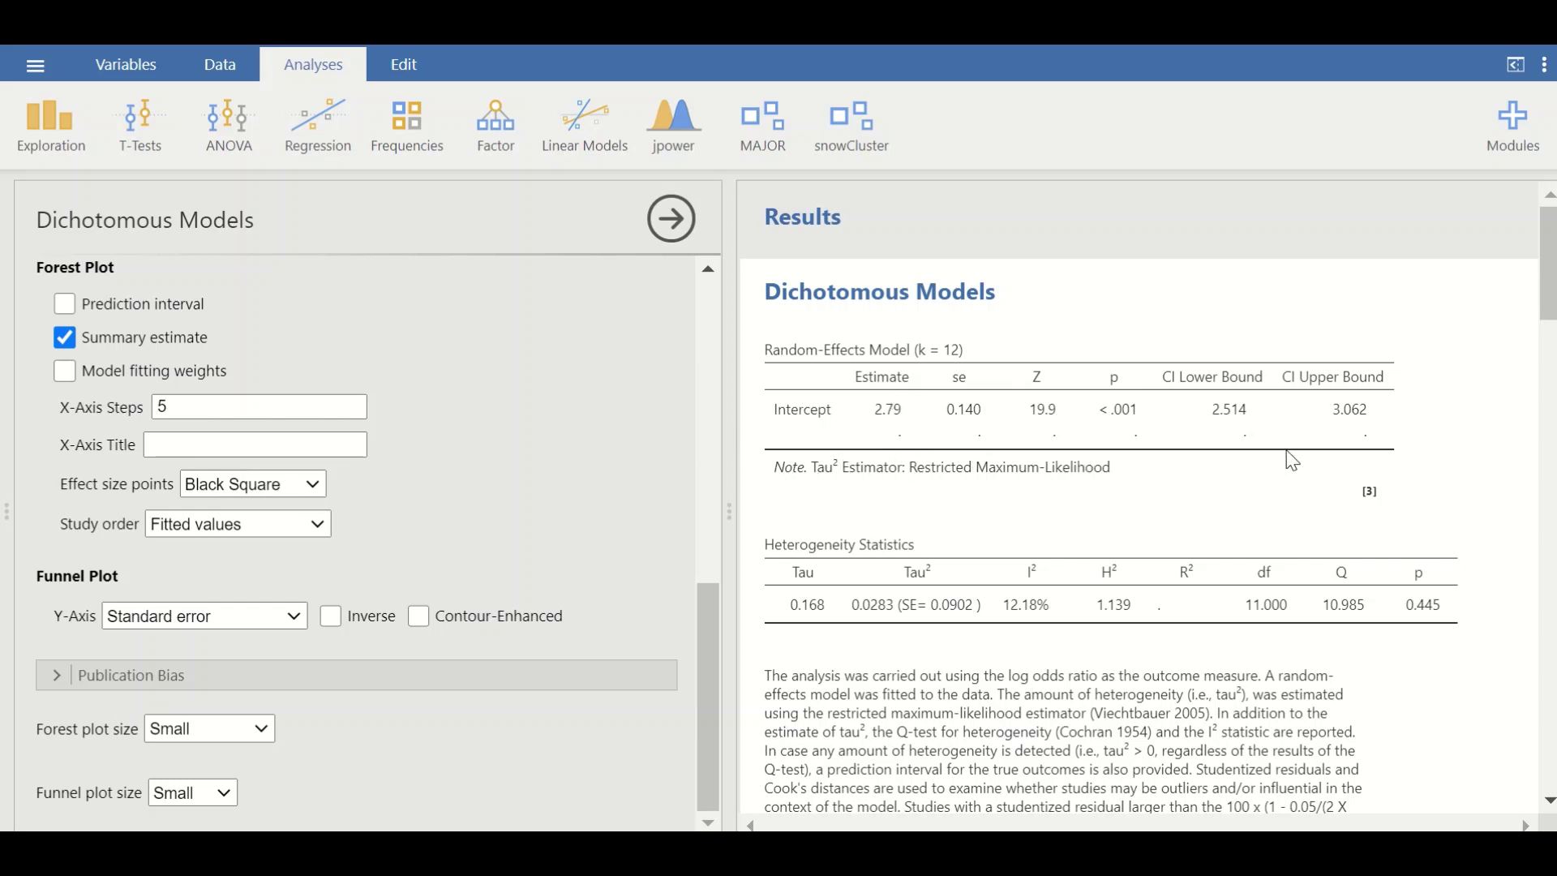
scroll(1443, 405, "down", 2)
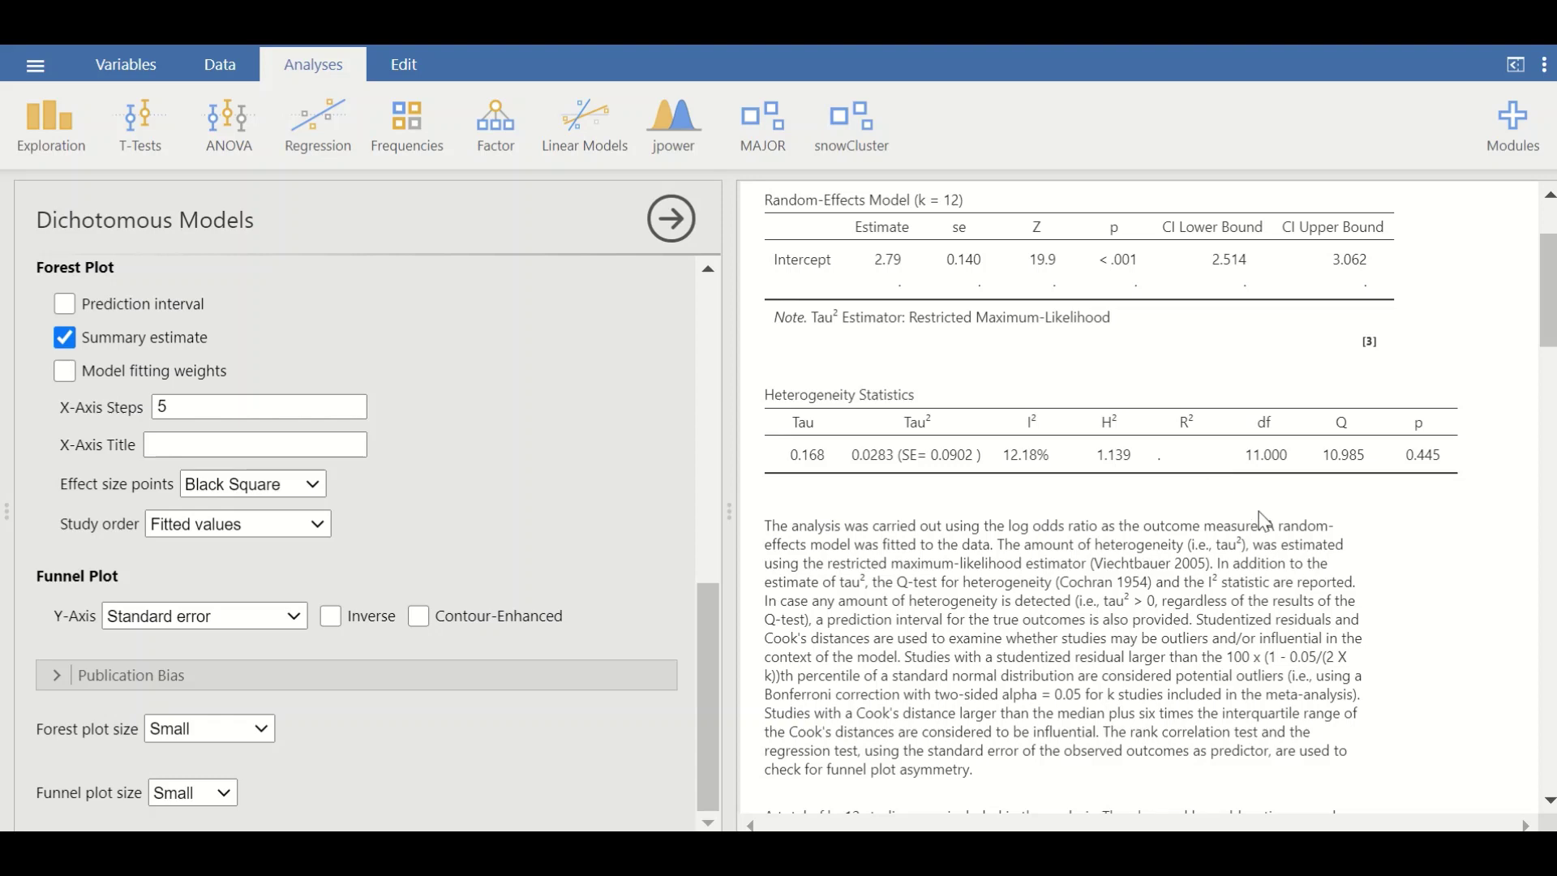
Read the written summary of the analysis alongside the random-effects model and heterogeneity tables, down to the forest plot
scroll(1269, 506, "down", 2)
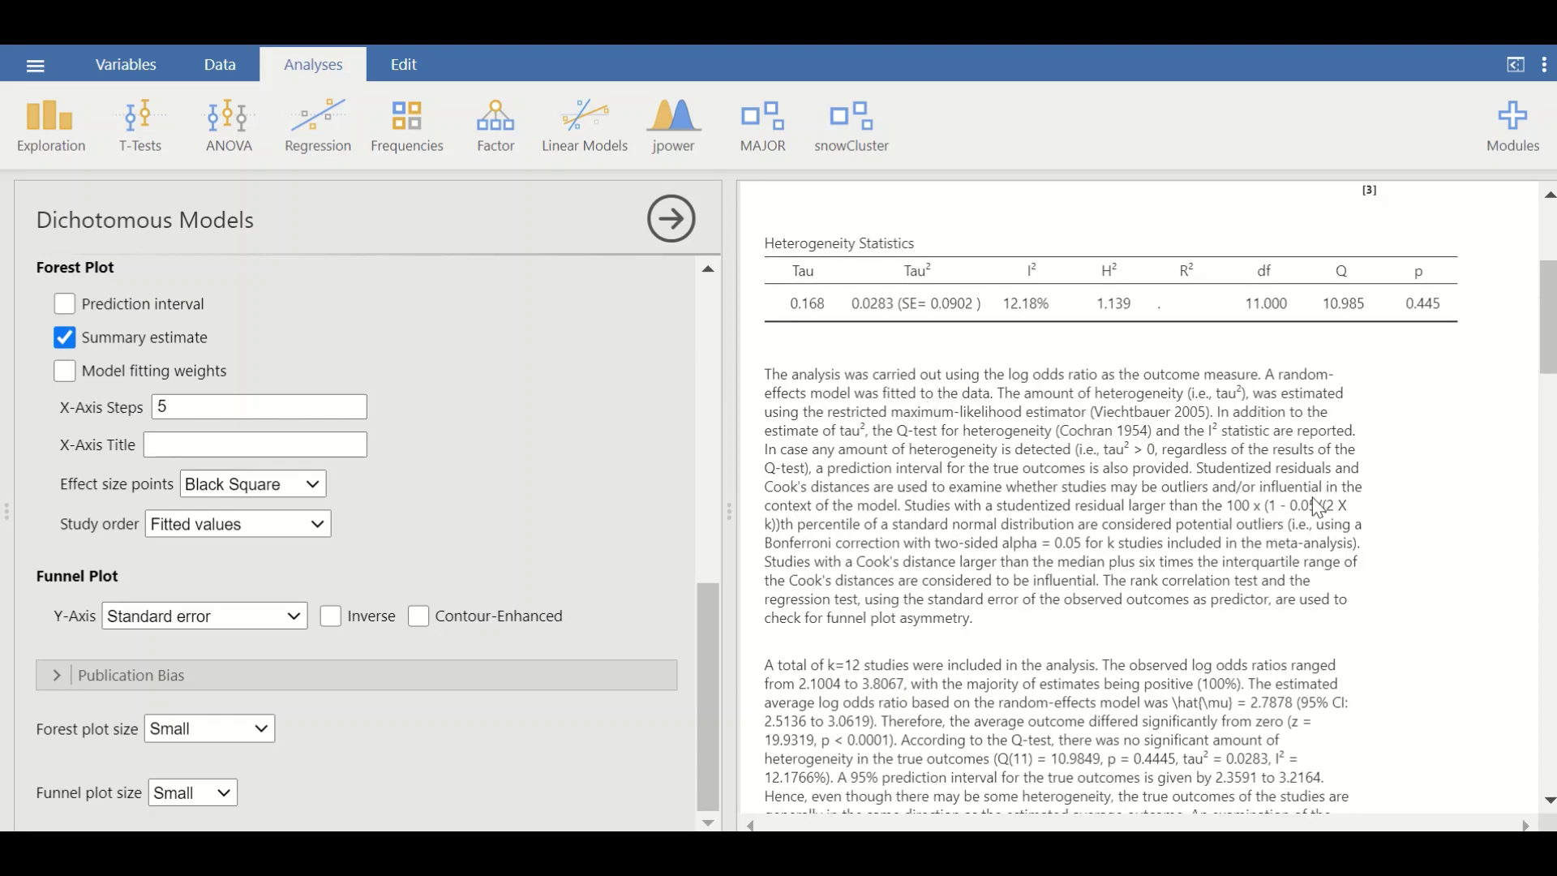
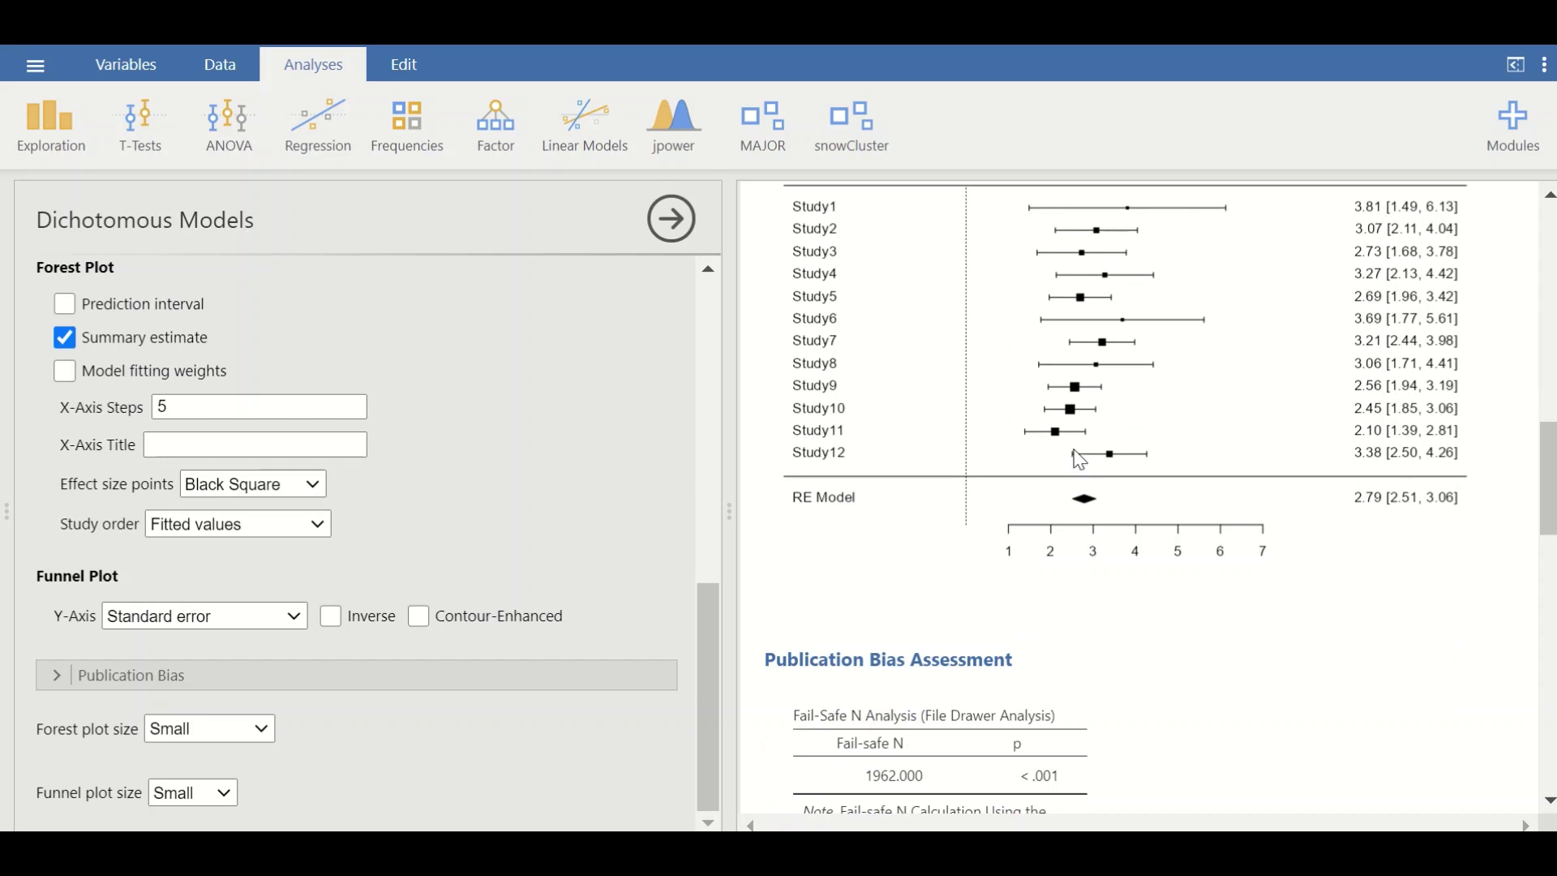
scroll(1078, 458, "up", 3)
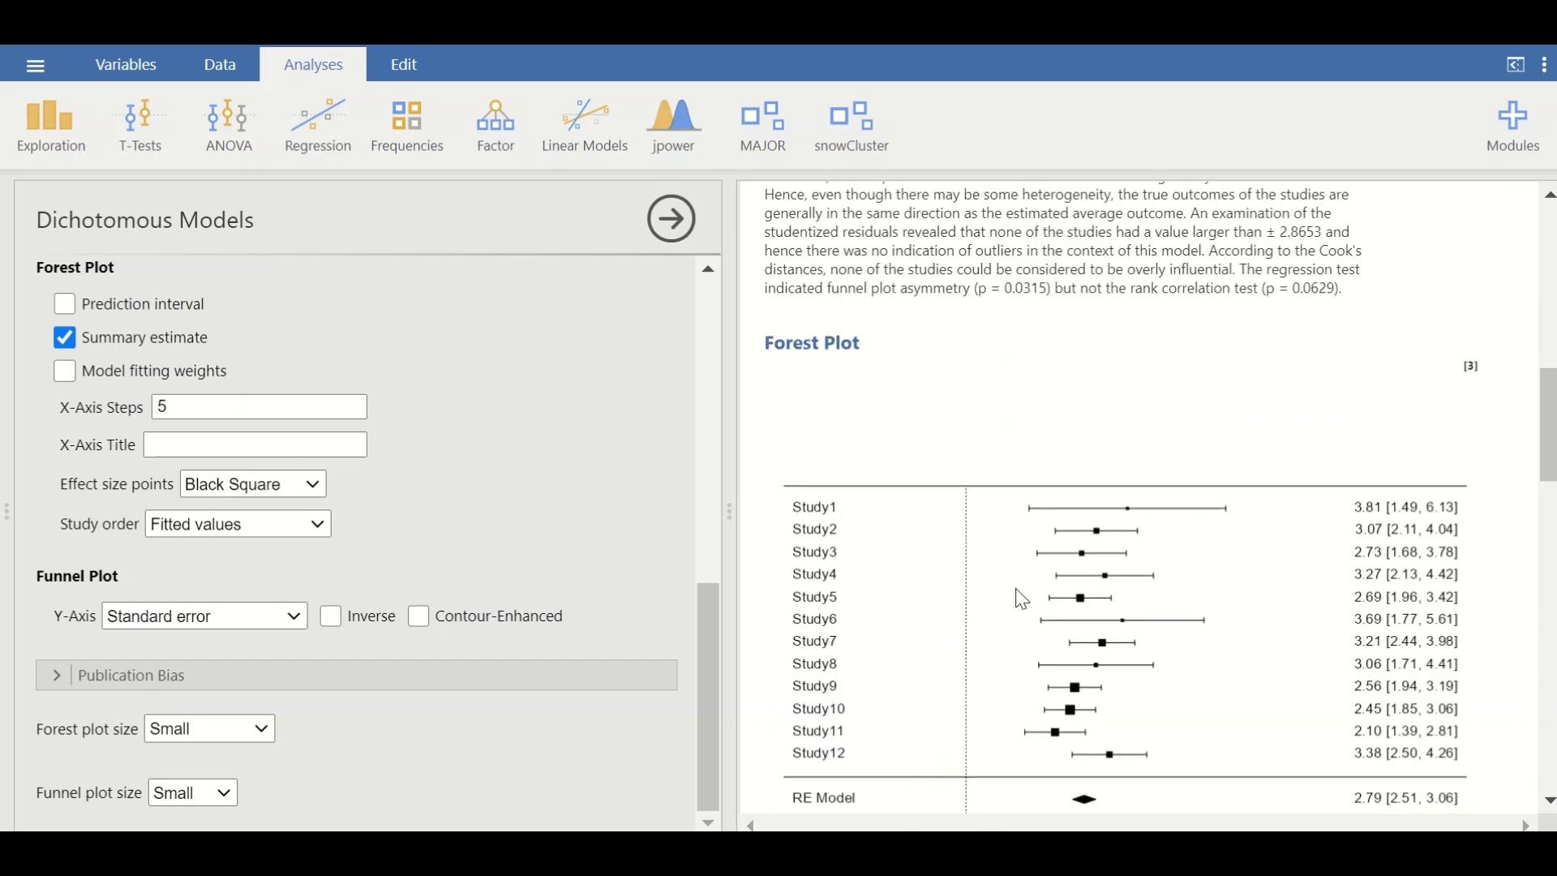
scroll(1023, 598, "up", 10)
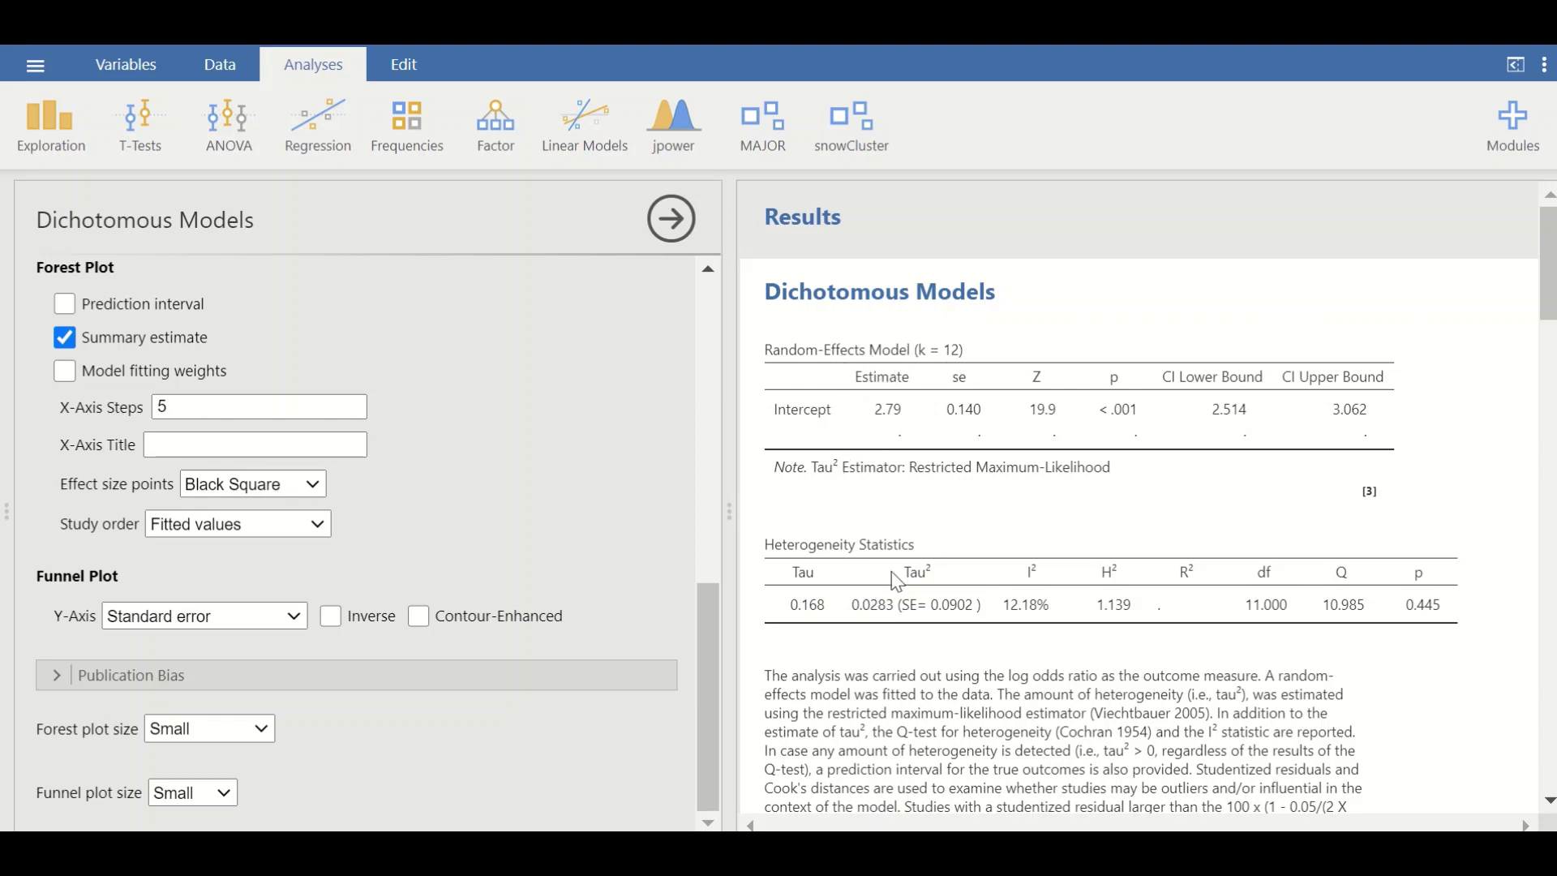
scroll(1046, 518, "down", 10)
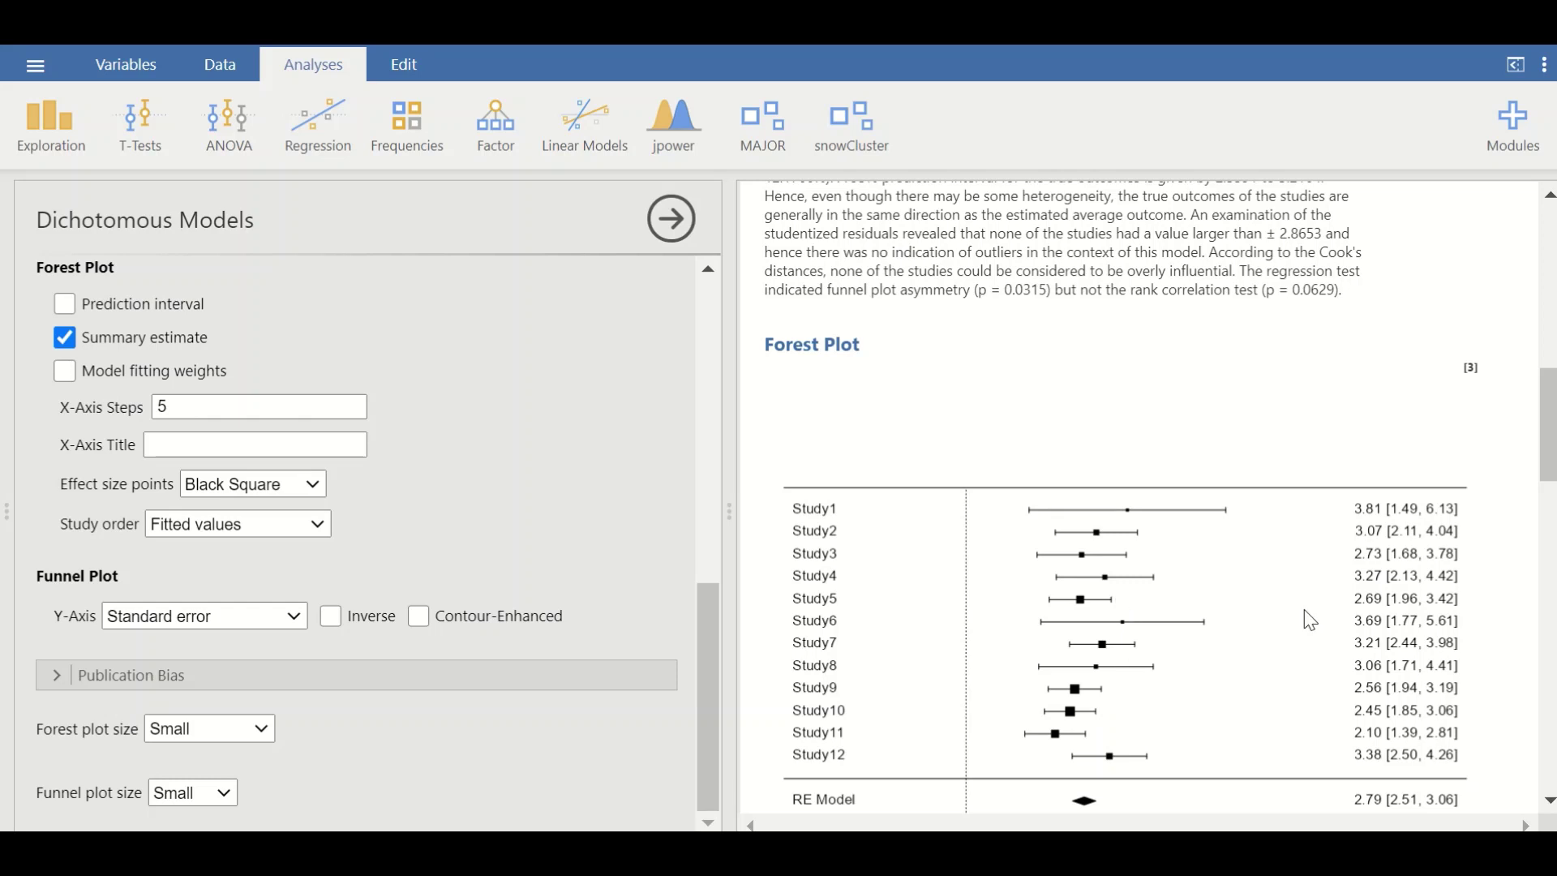
Examine the forest plot, comparing each study's log odds ratio and confidence interval with the pooled RE Model estimate
scroll(1309, 620, "down", 3)
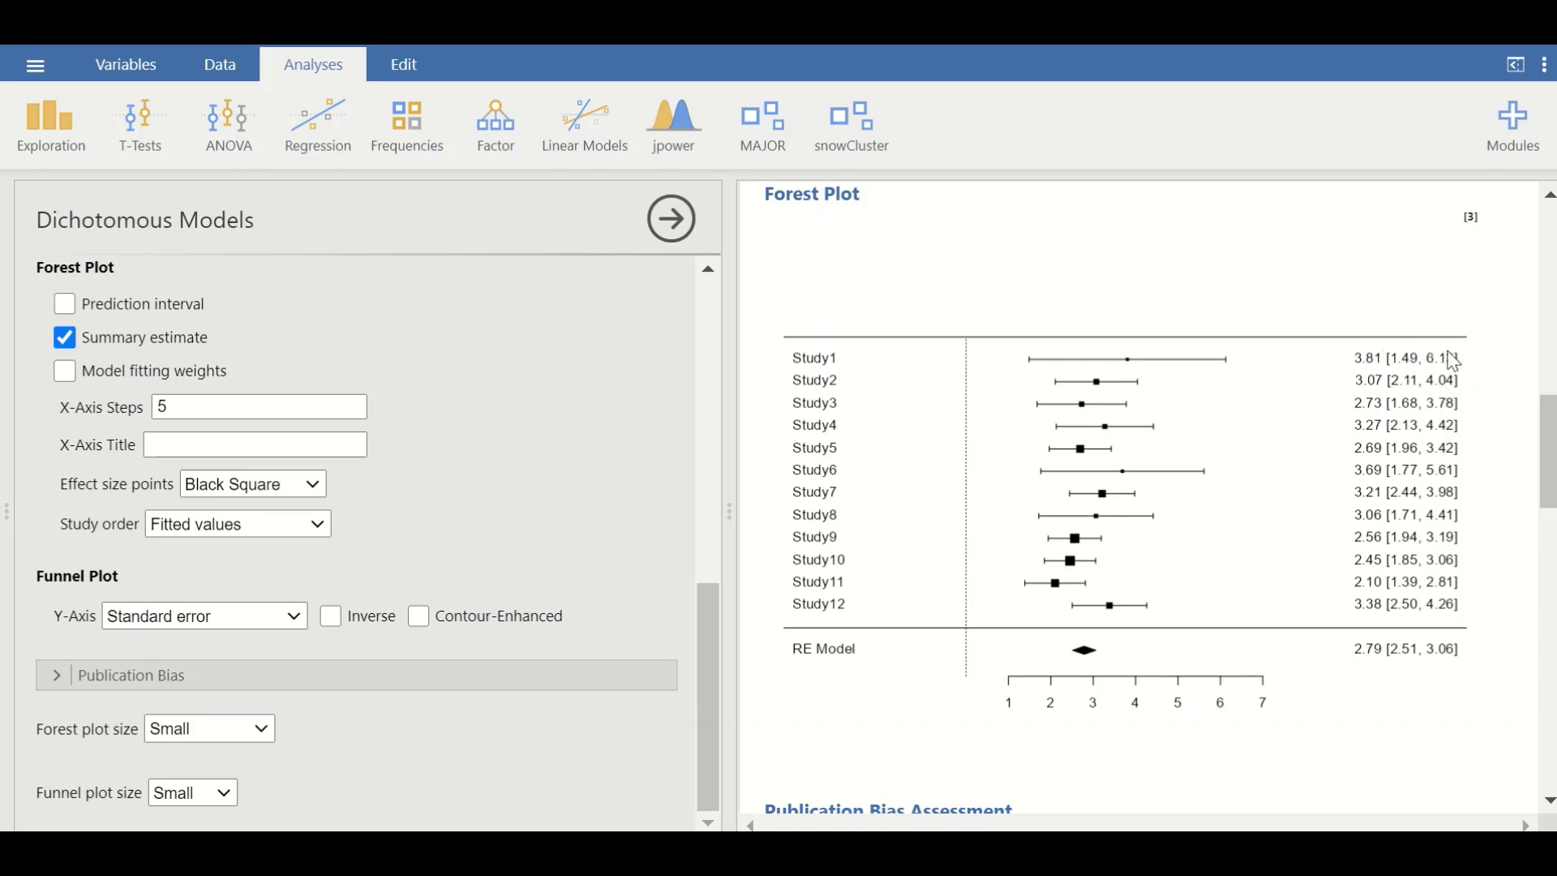
scroll(1270, 445, "down", 3)
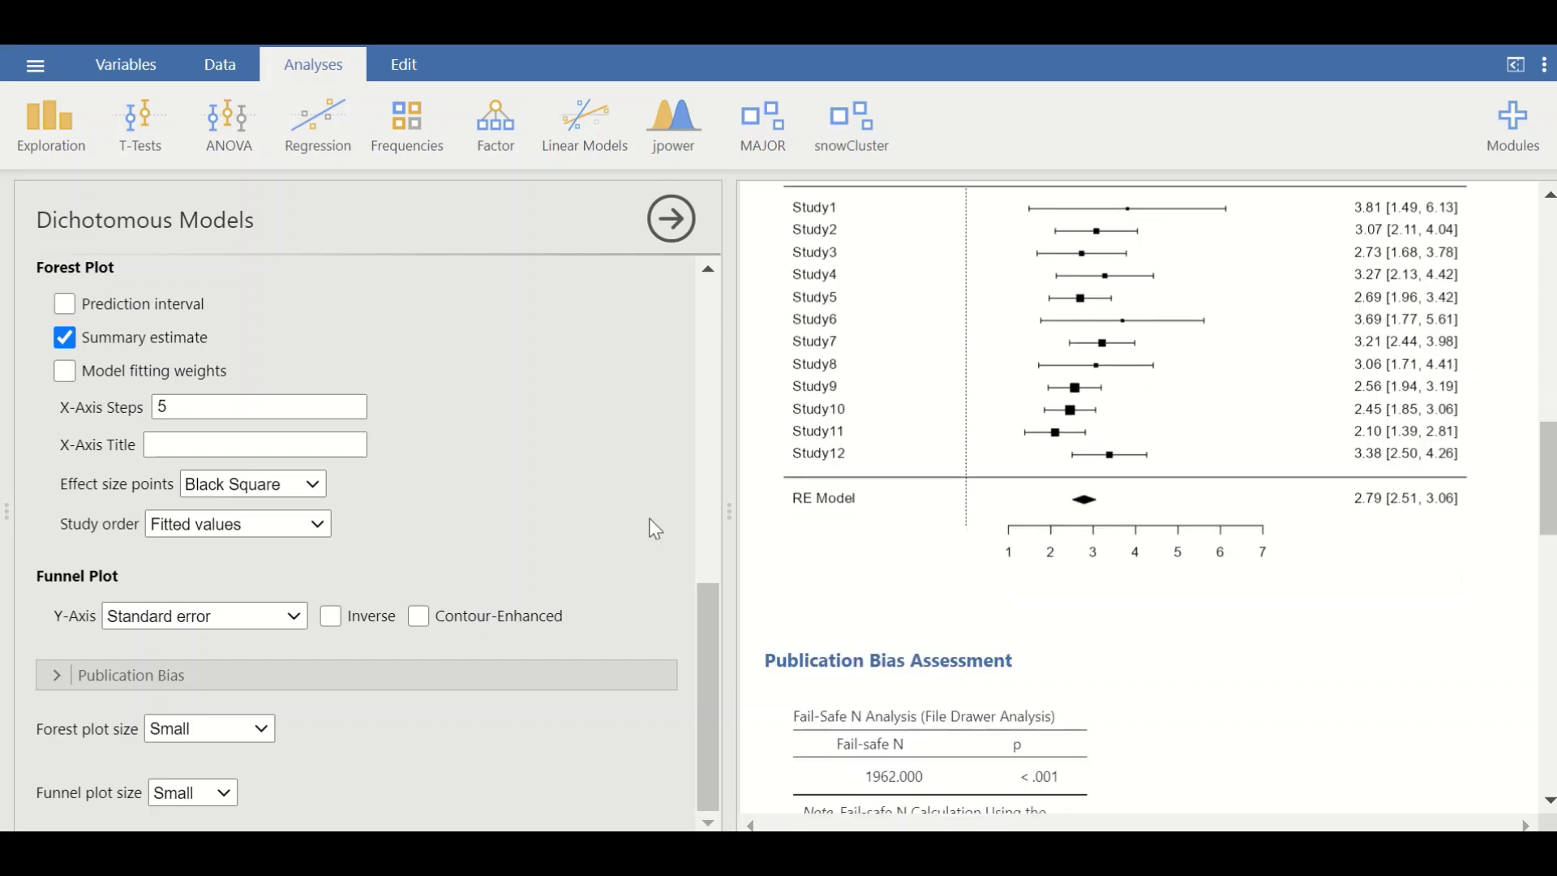
scroll(1376, 499, "down", 3)
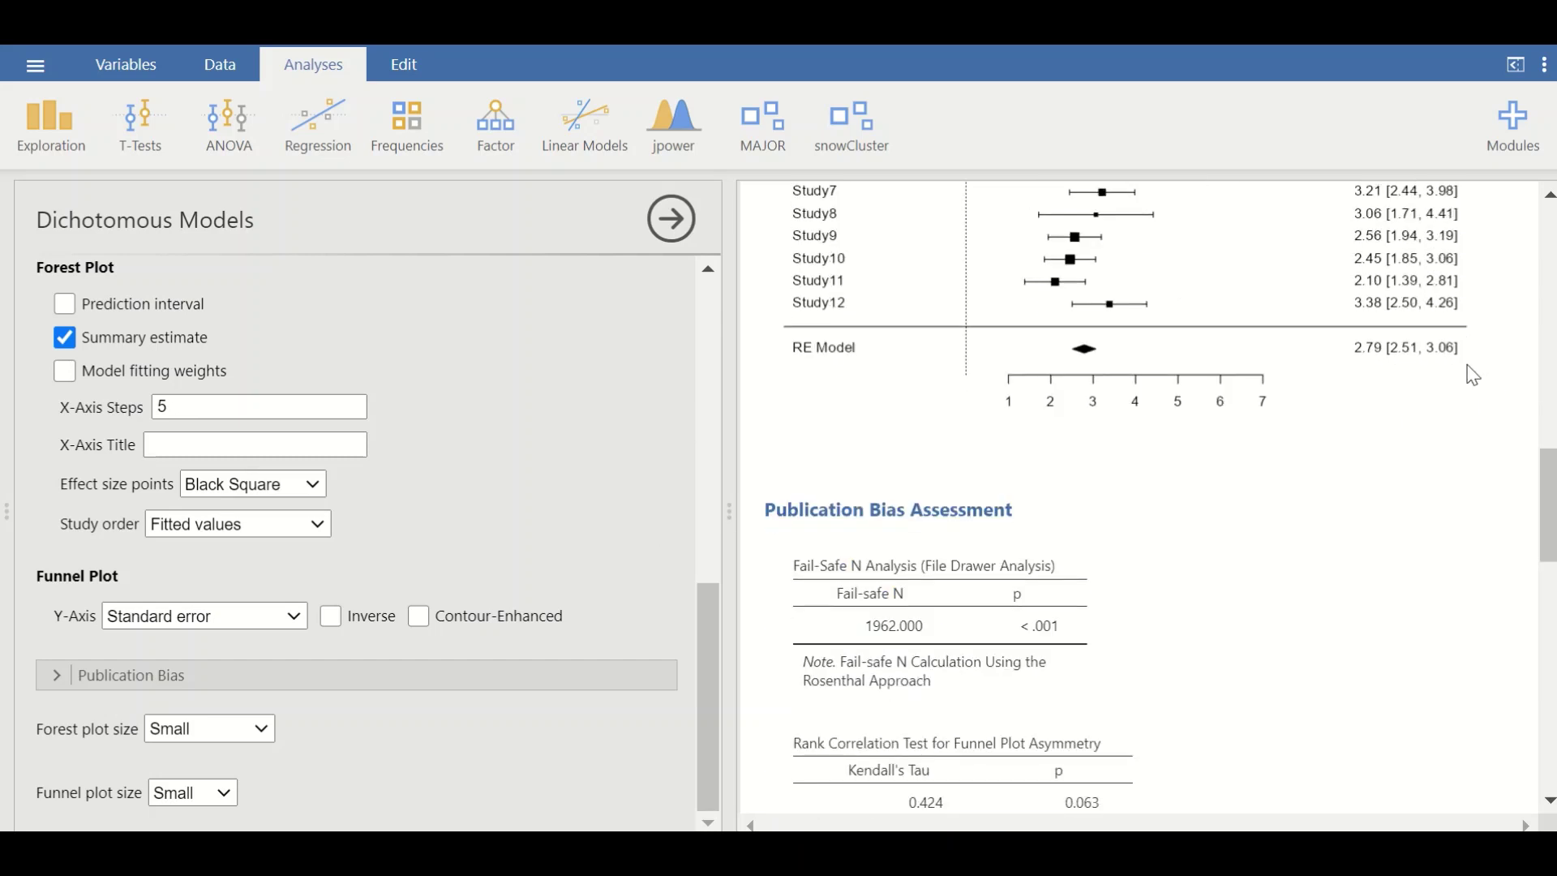
scroll(1376, 420, "up", 3)
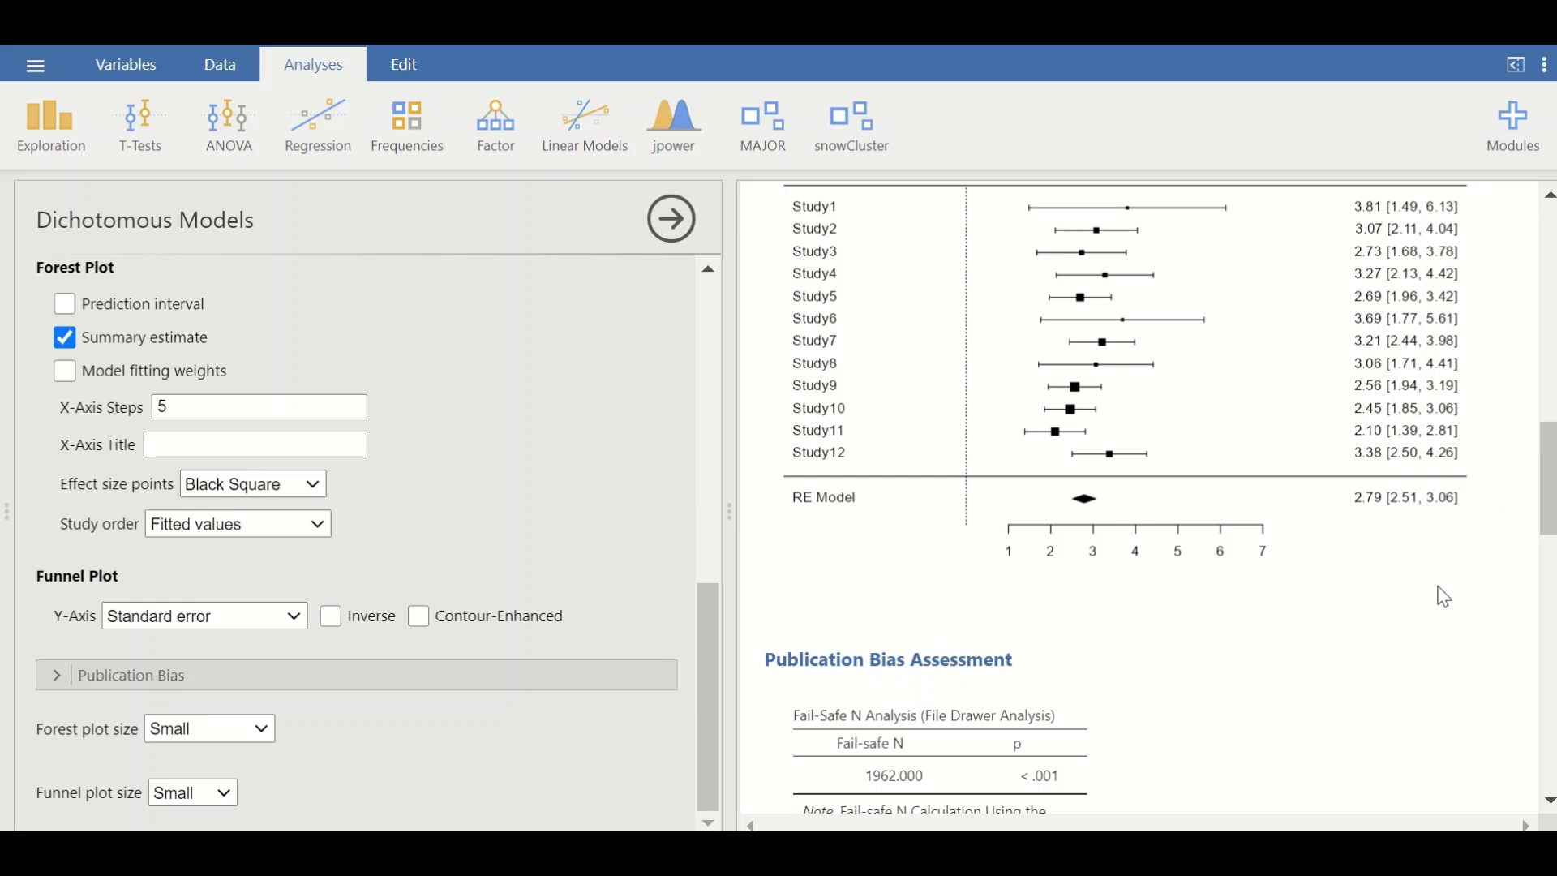
scroll(1410, 578, "up", 2)
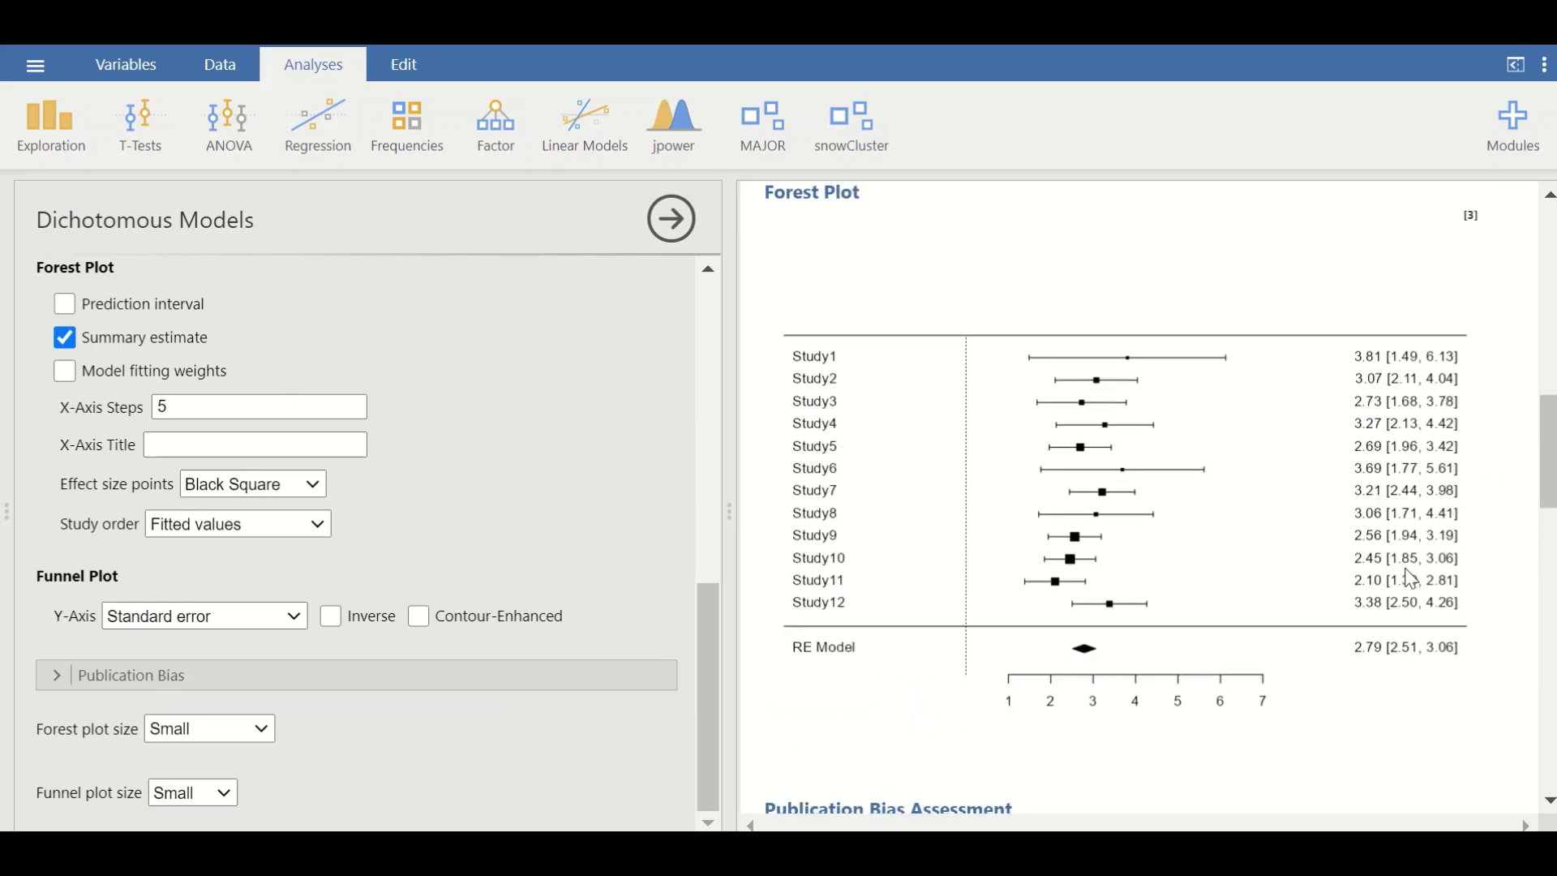
scroll(1407, 556, "down", 2)
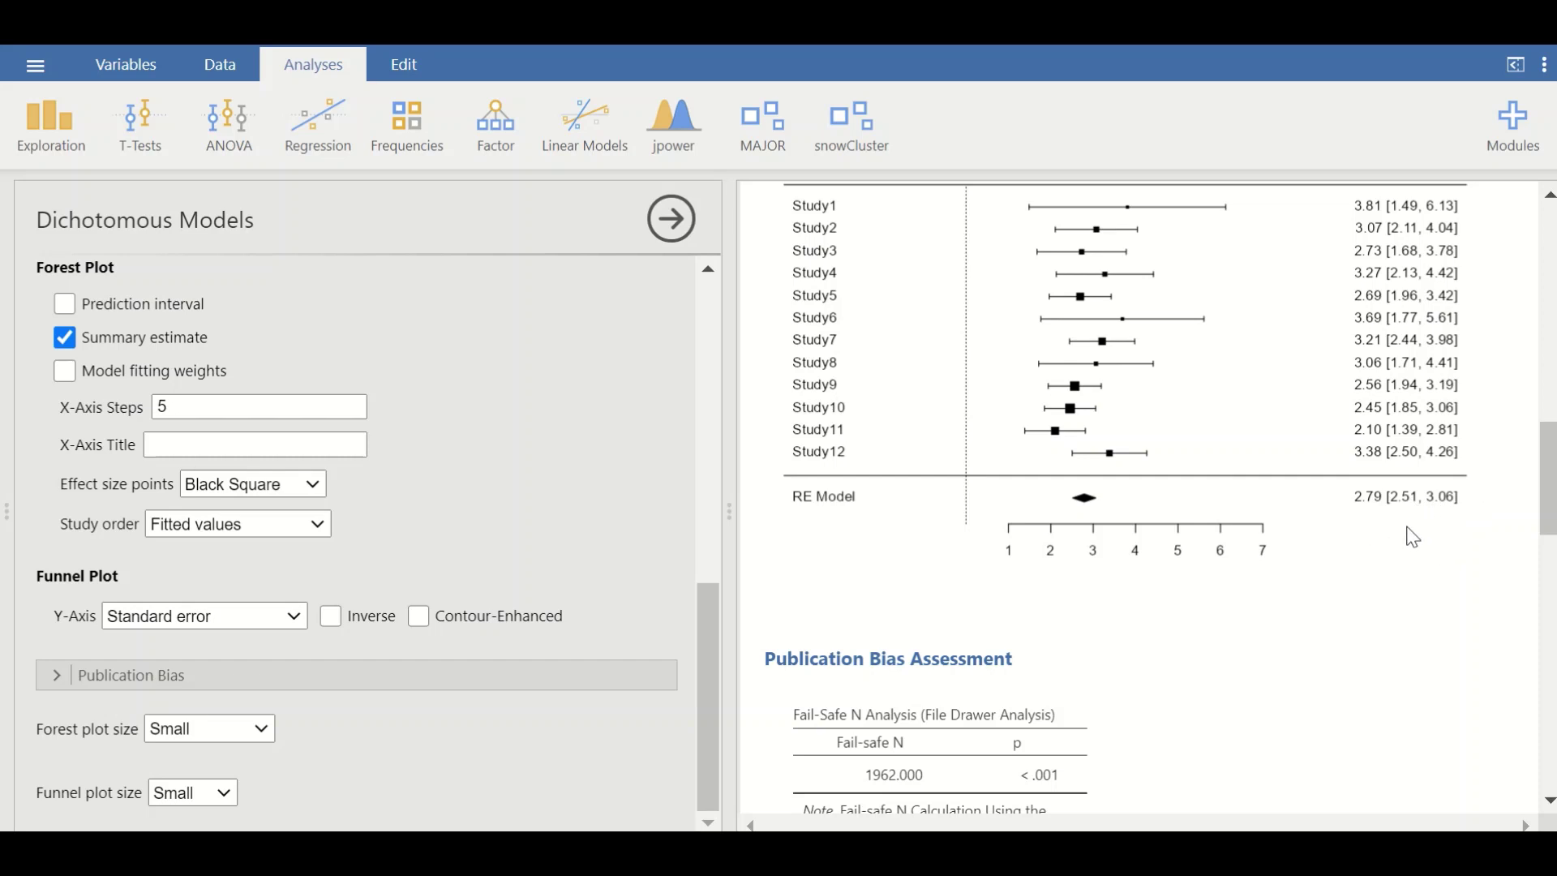
scroll(1413, 539, "up", 4)
scroll(1413, 647, "down", 2)
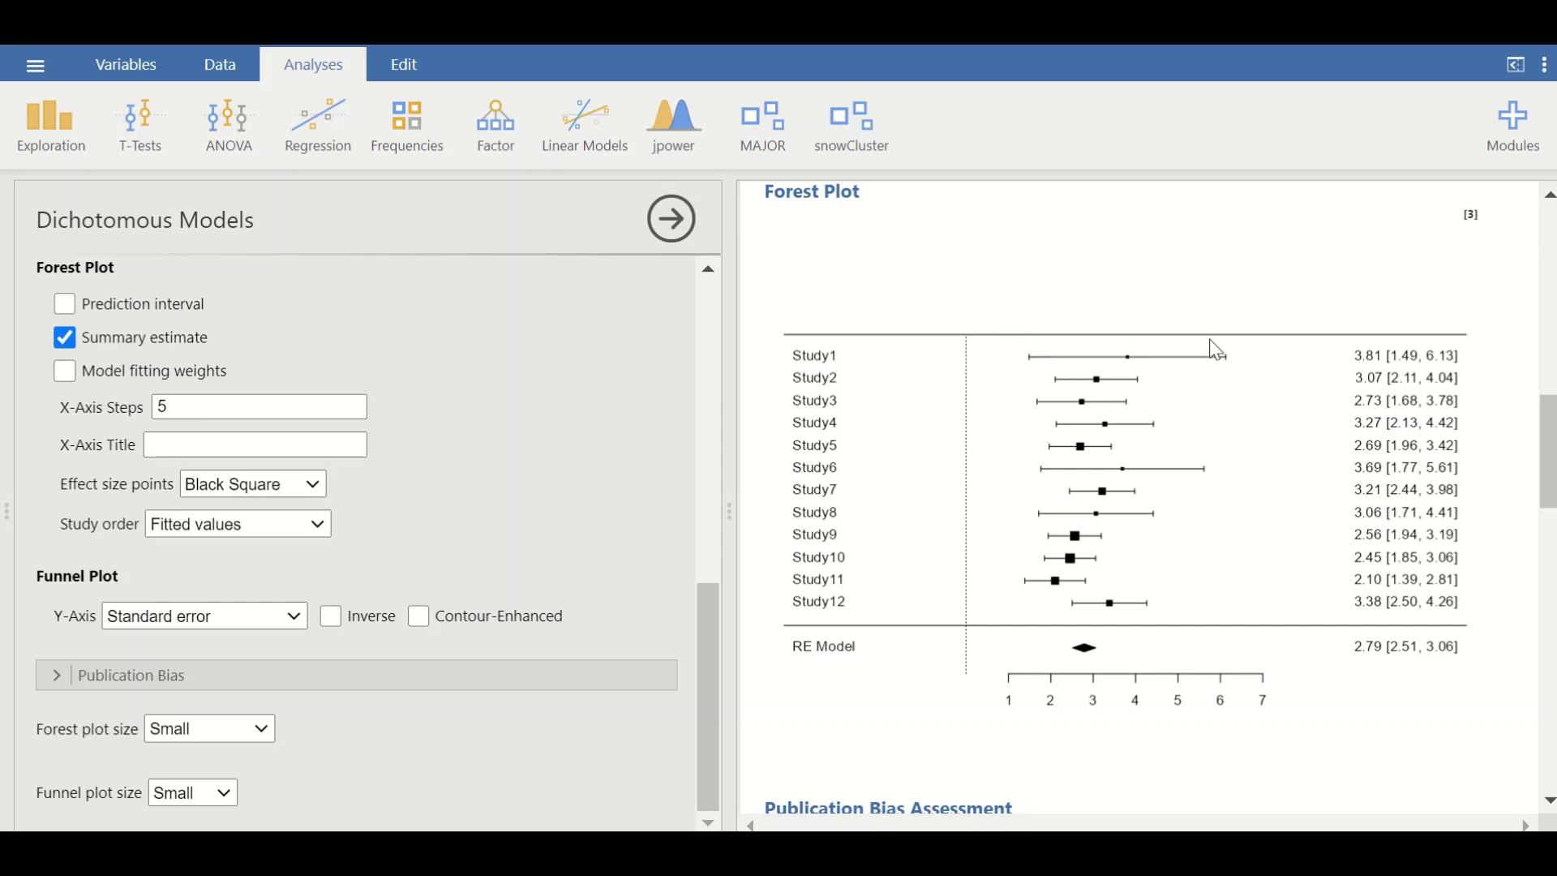
scroll(1195, 496, "down", 3)
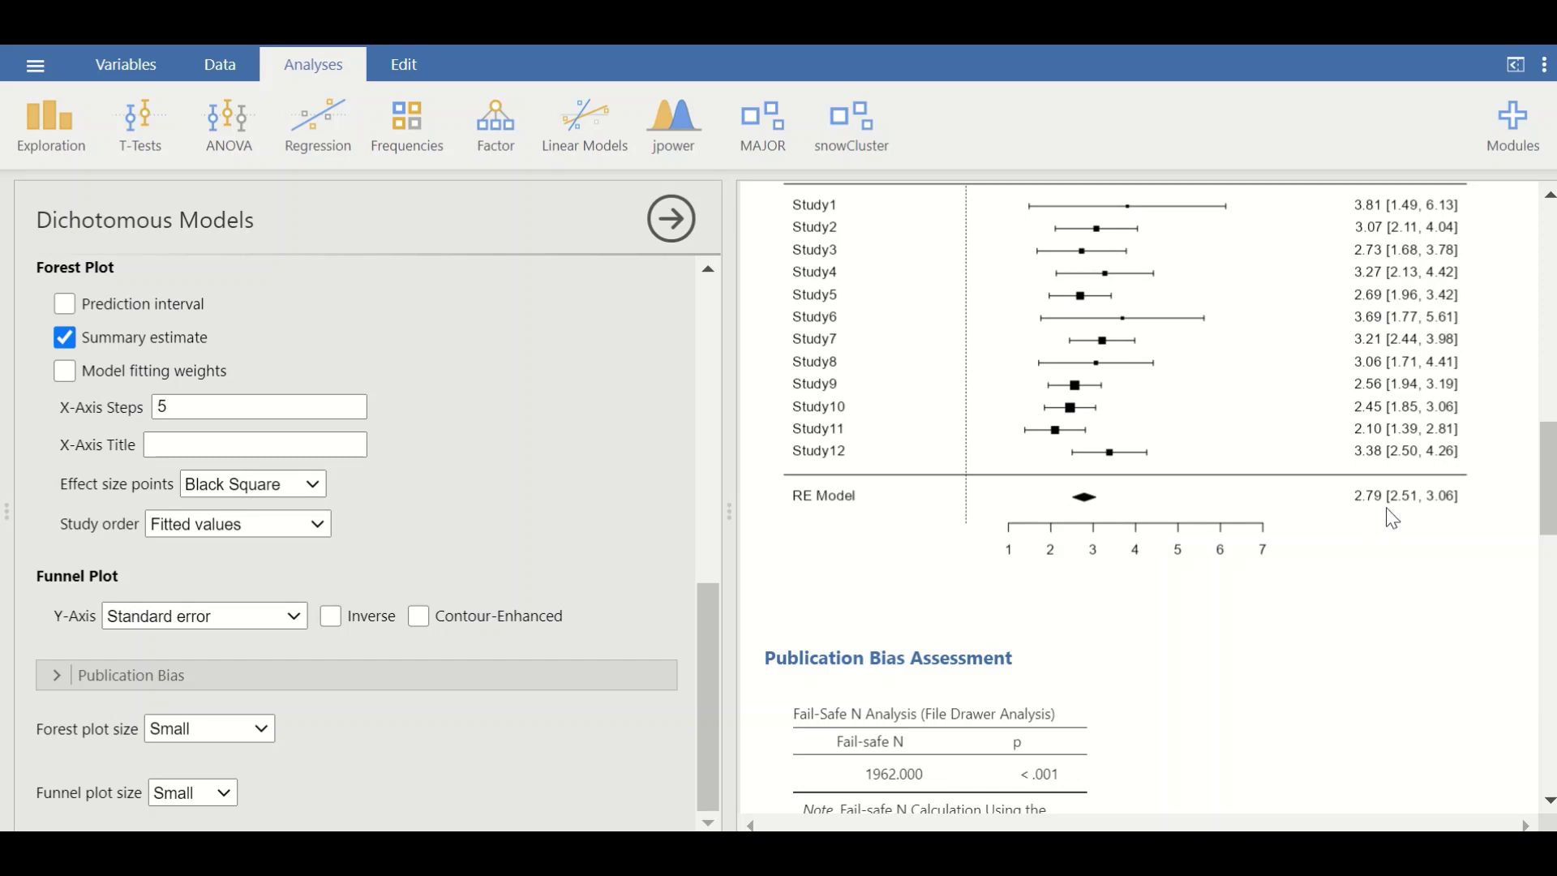
scroll(1277, 527, "up", 3)
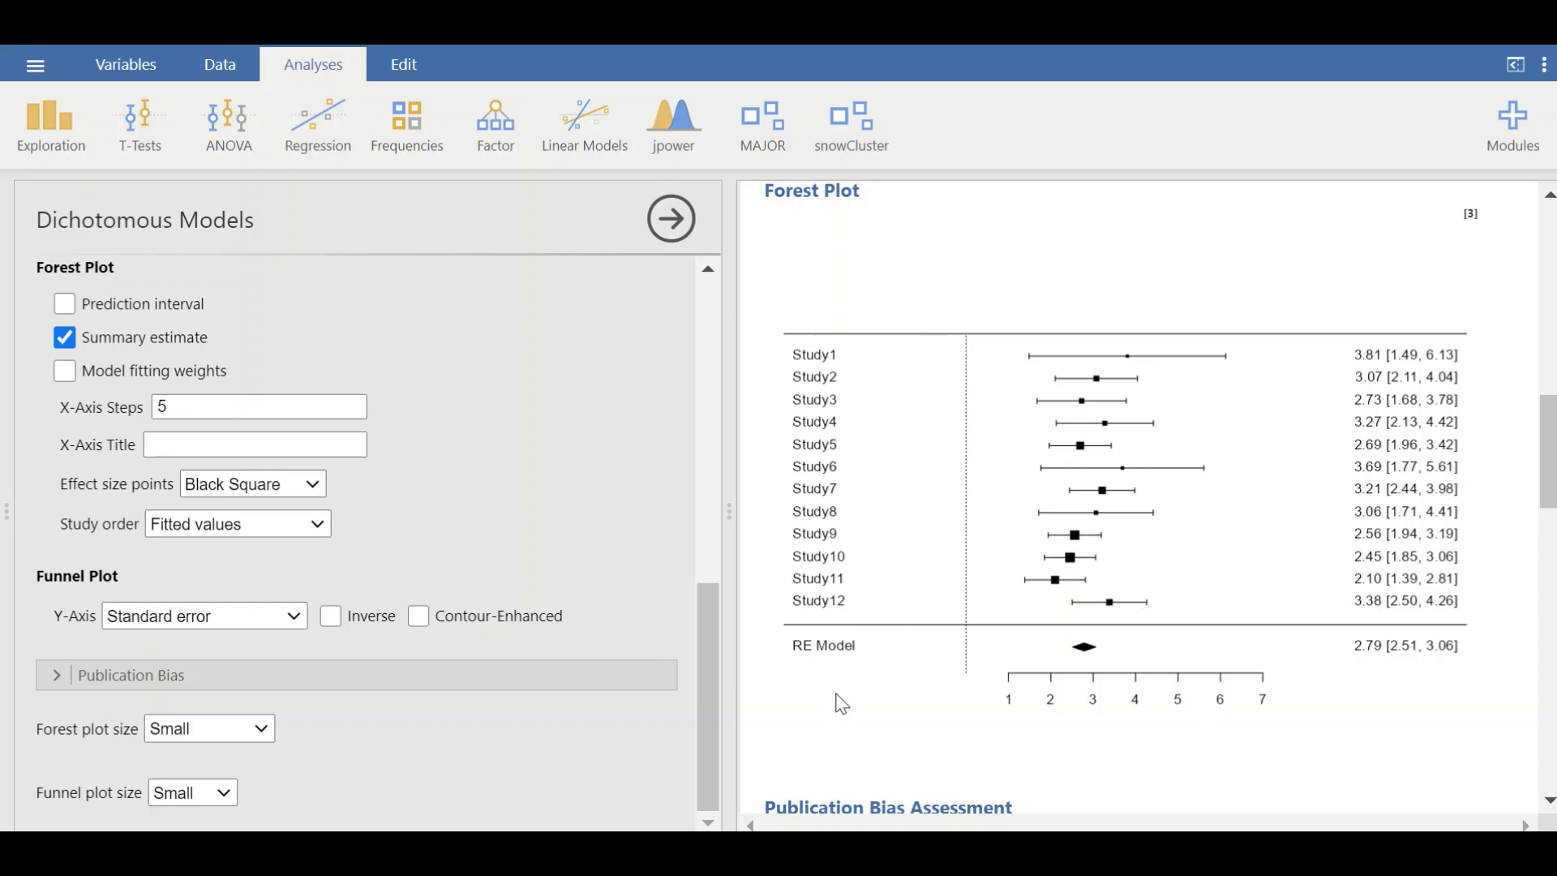
scroll(1048, 595, "down", 4)
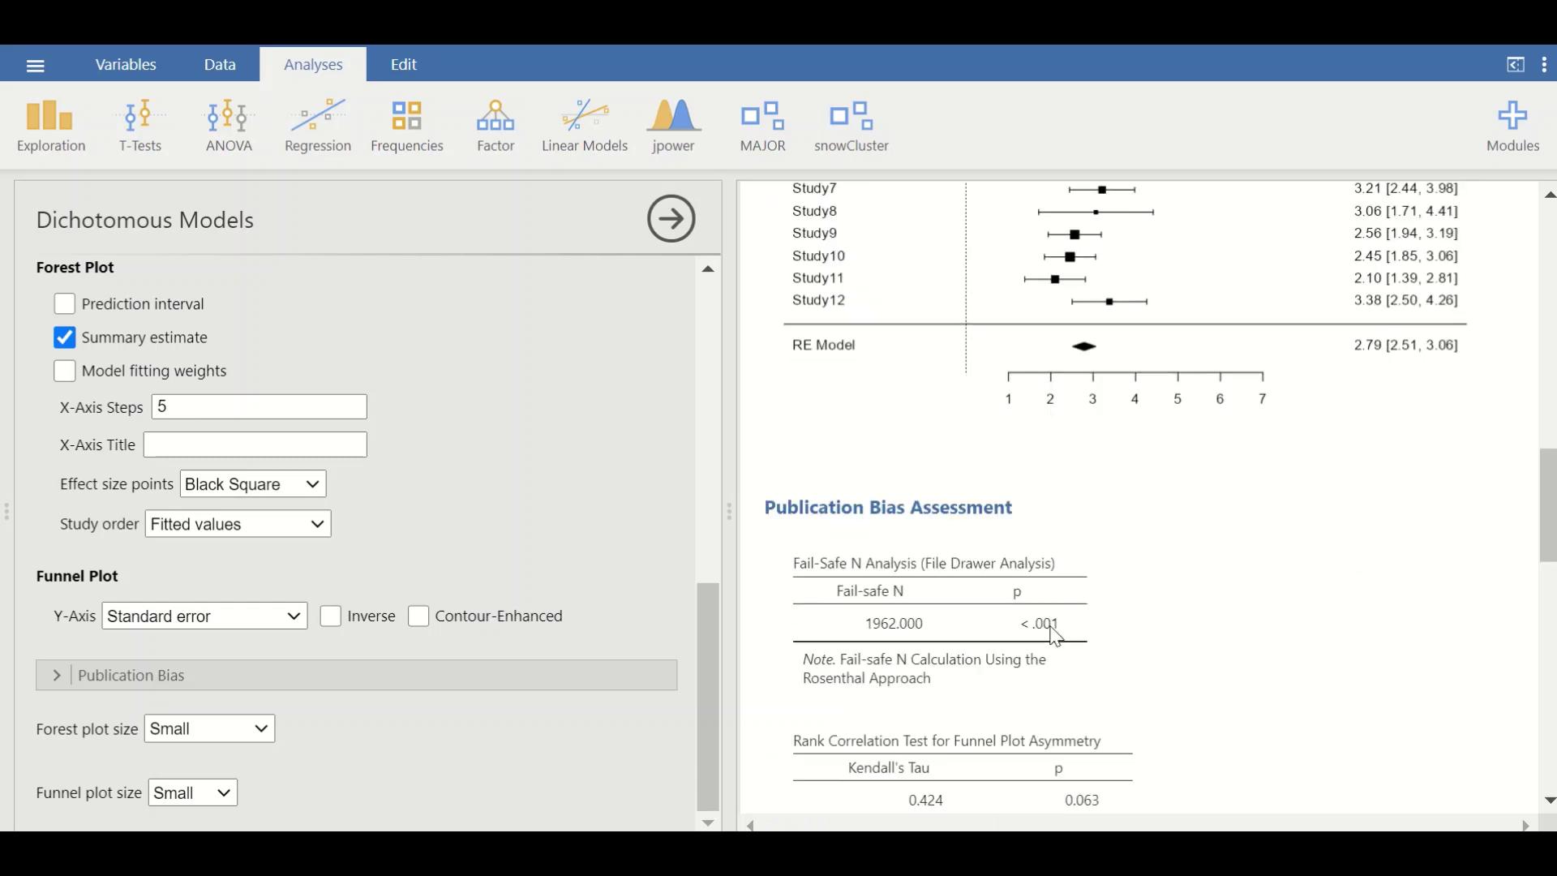
scroll(1048, 614, "up", 2)
scroll(1045, 600, "up", 2)
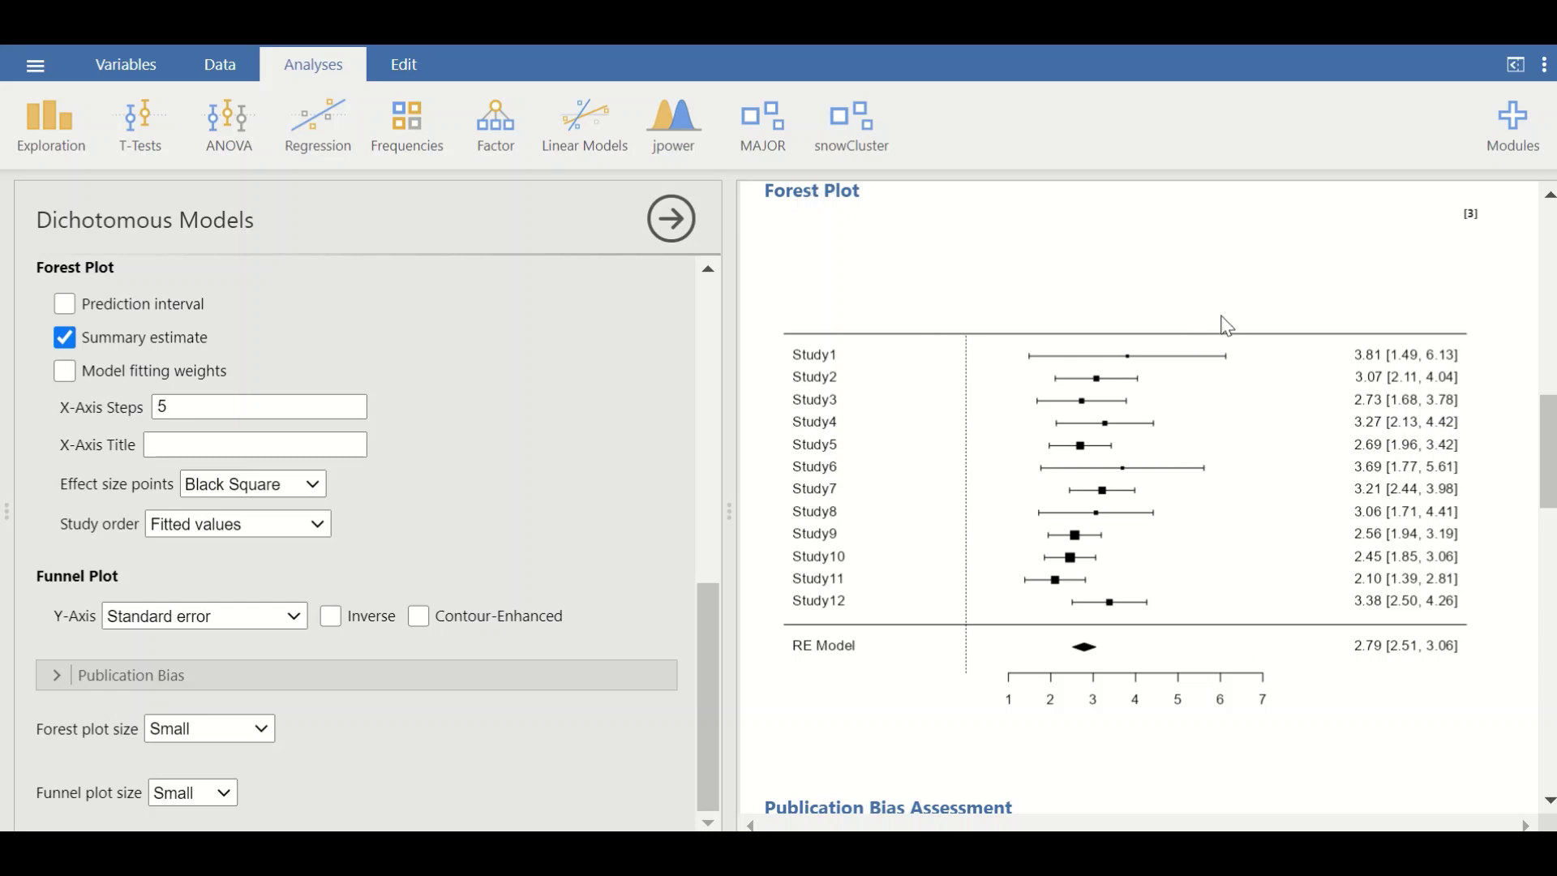
scroll(964, 257, "down", 3)
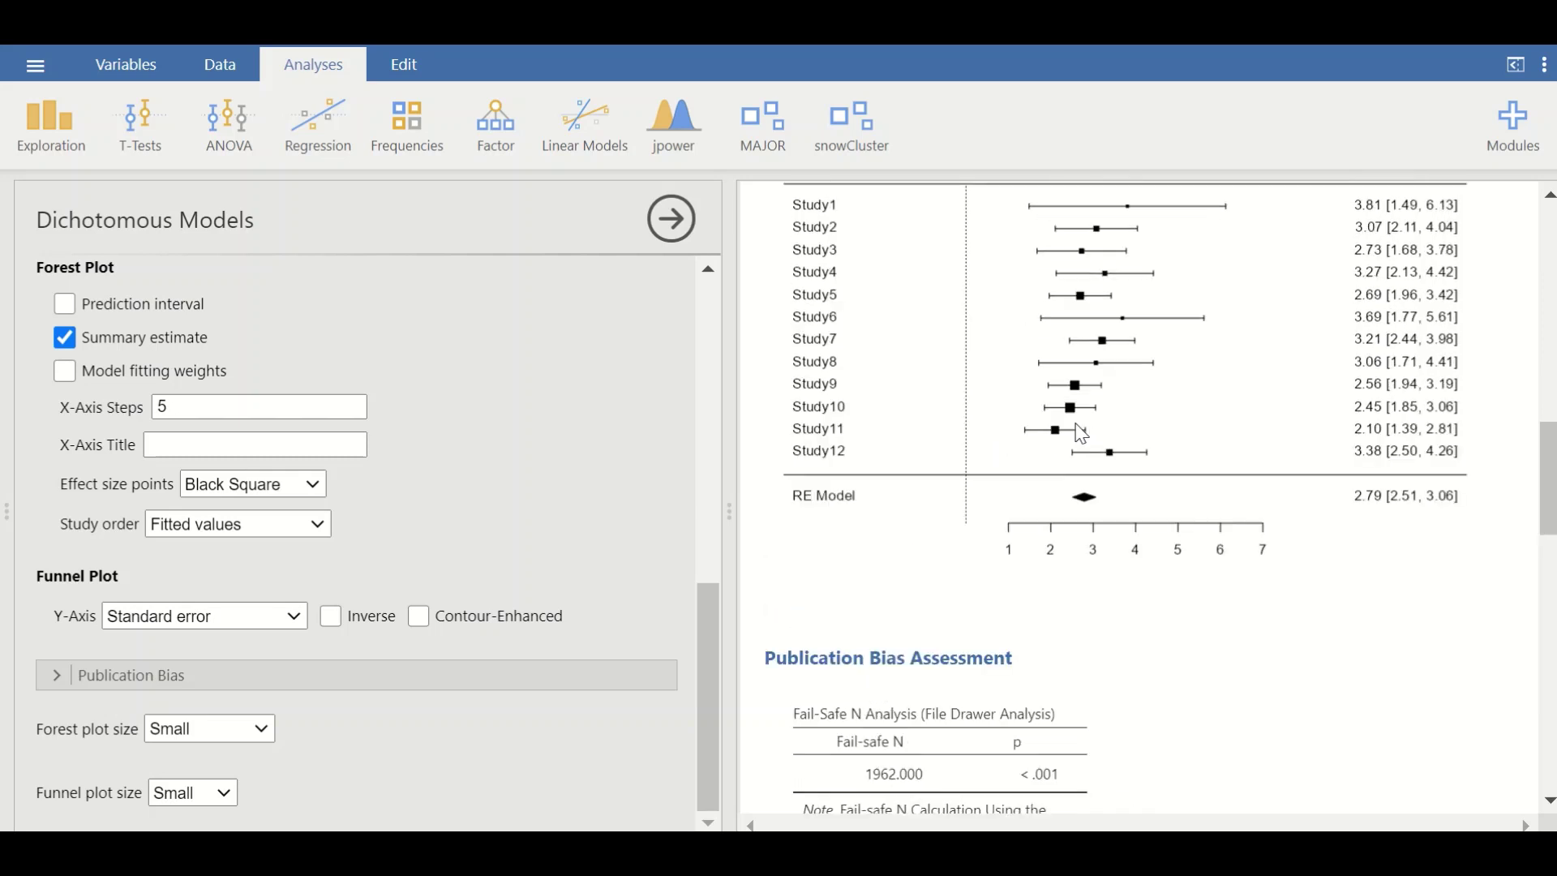
scroll(905, 313, "up", 3)
Review the publication bias assessment, covering the fail-safe N, rank correlation and regression tests, and the funnel plot
scroll(948, 314, "down", 6)
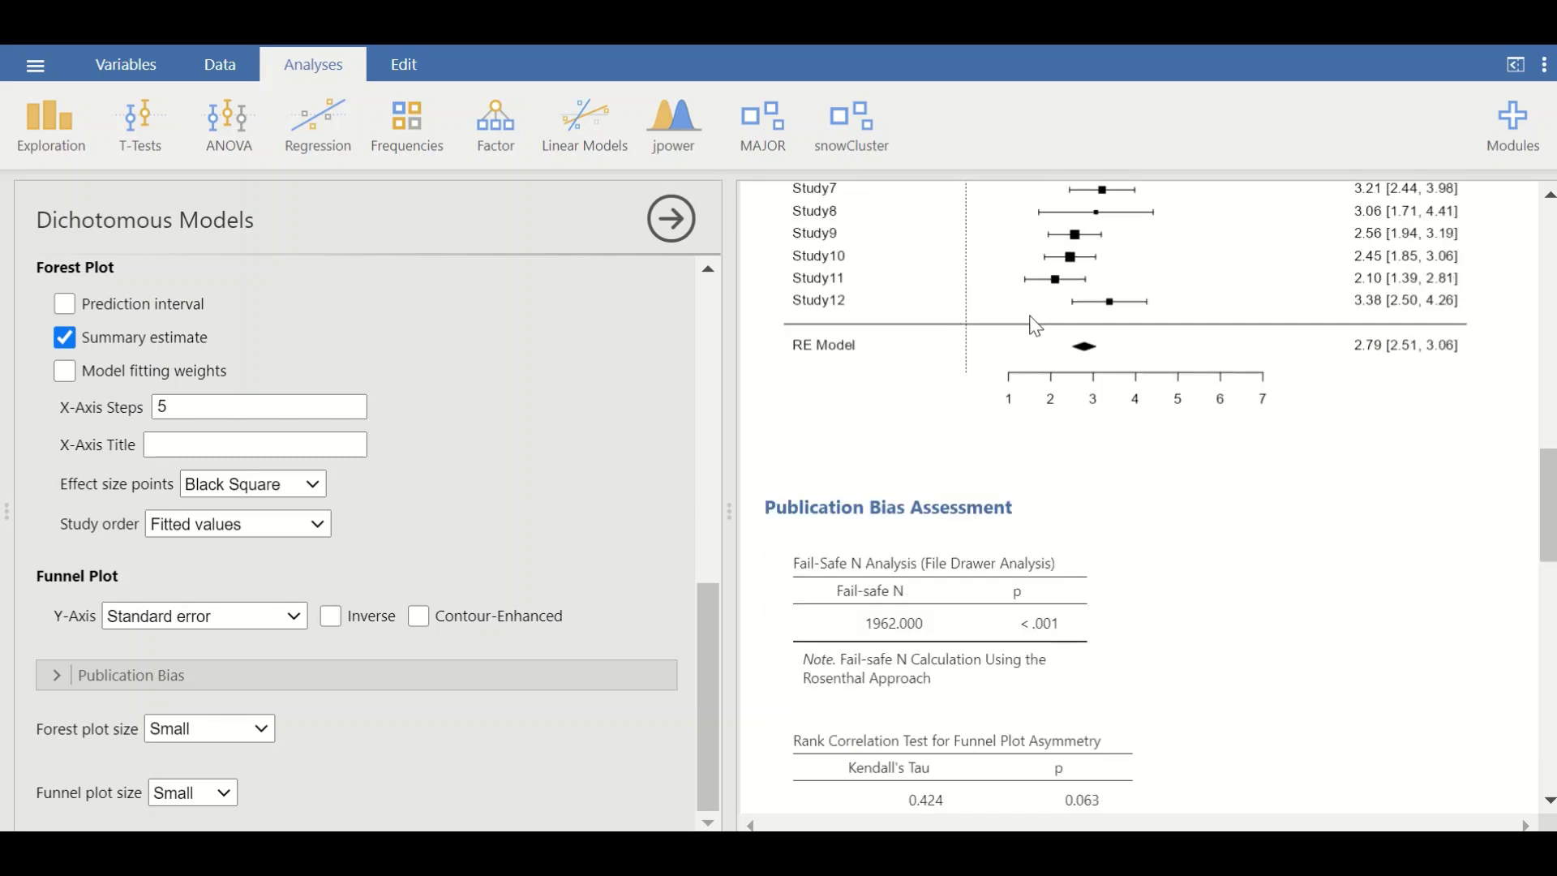
scroll(1036, 326, "down", 6)
scroll(1045, 348, "down", 8)
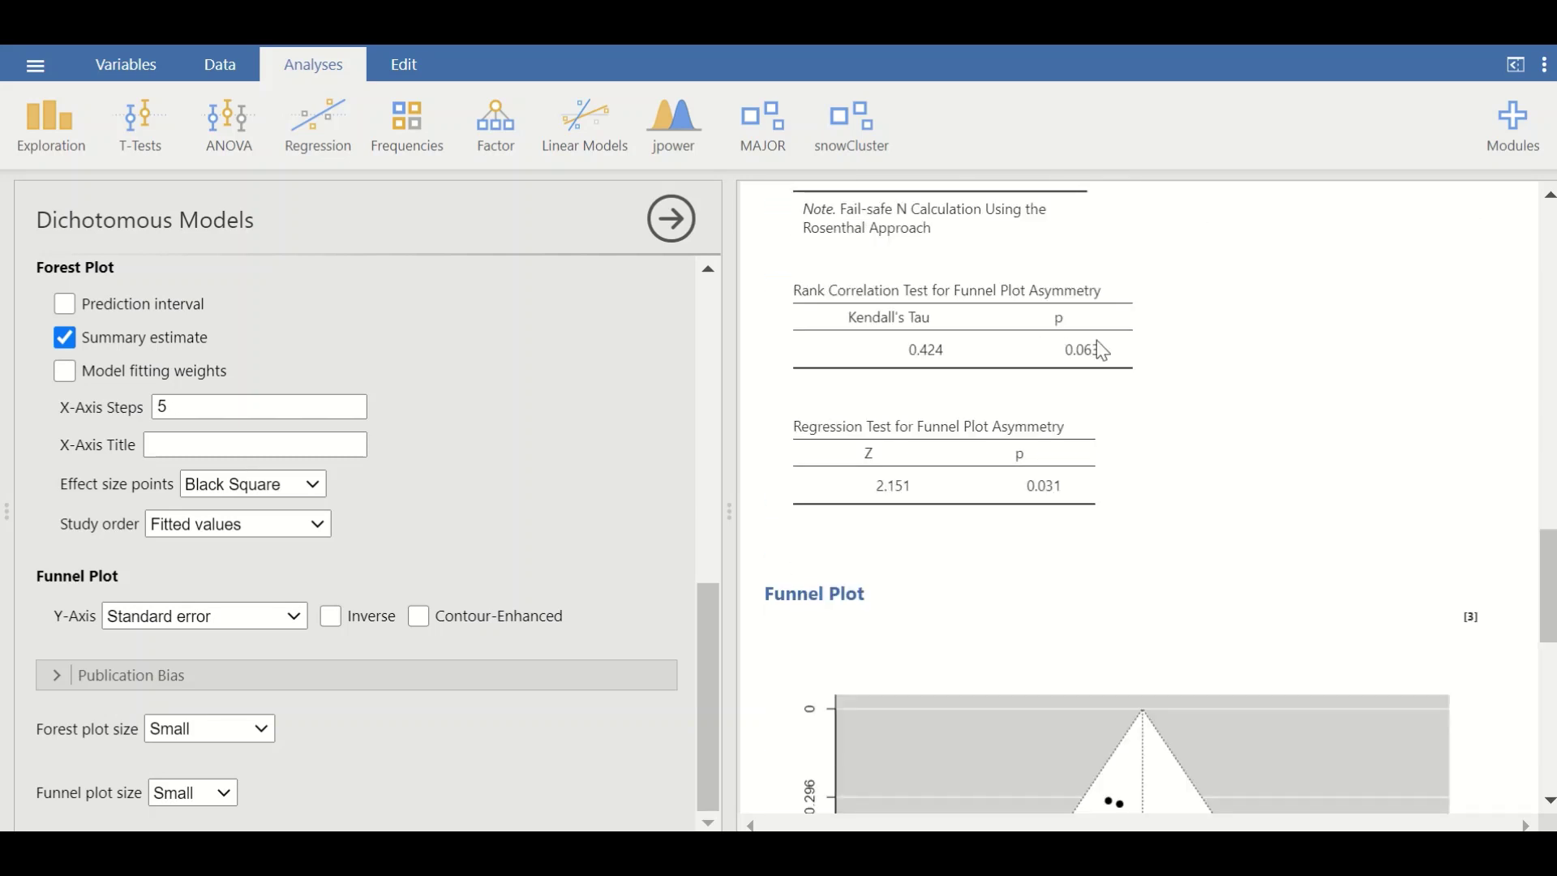
scroll(1107, 345, "down", 3)
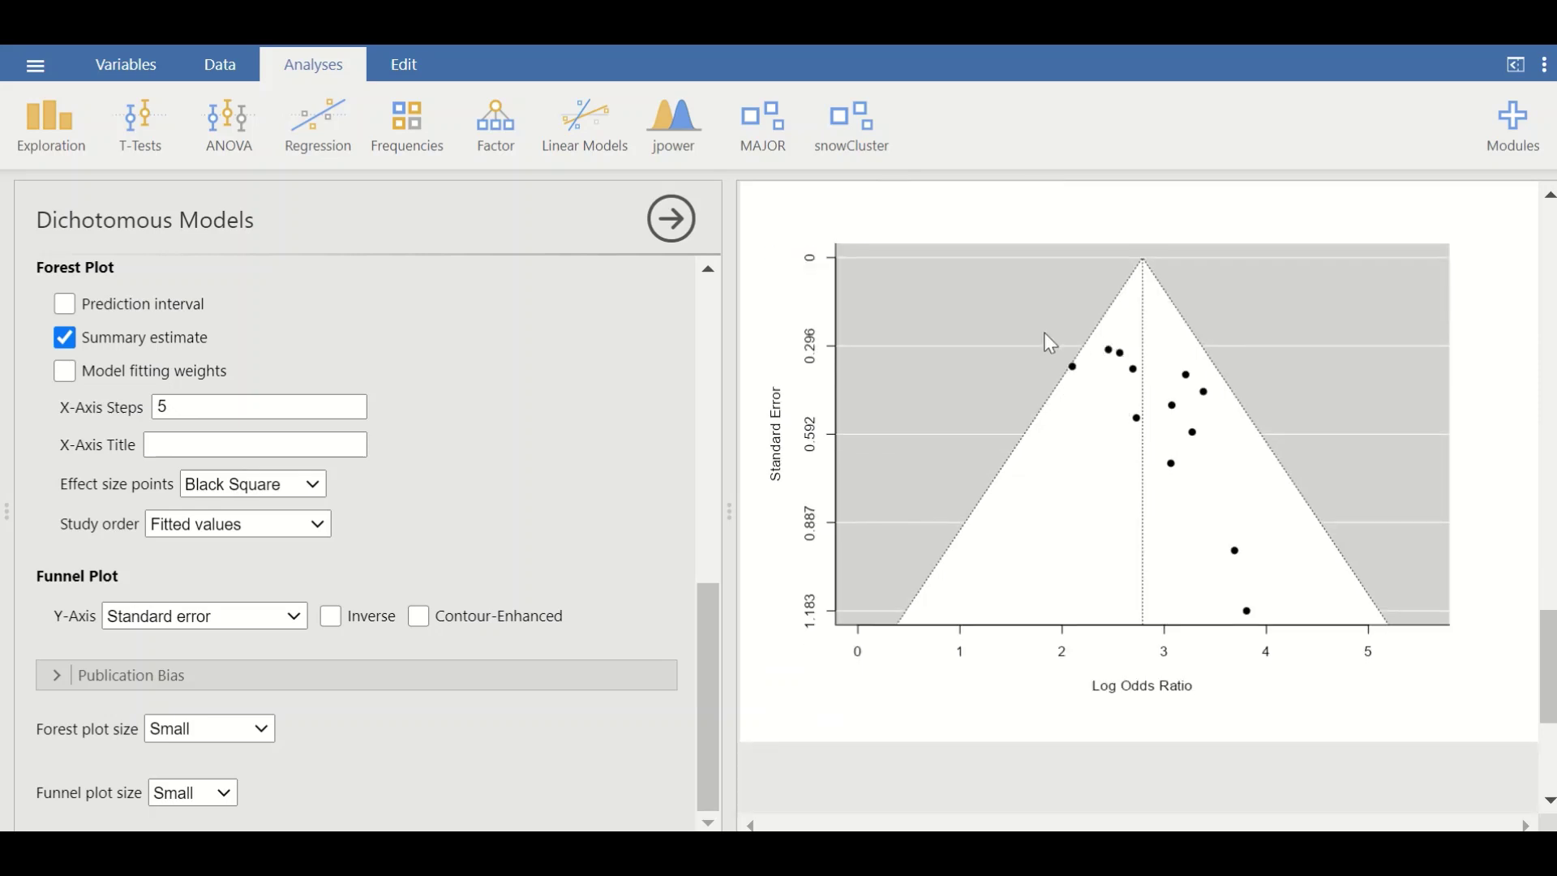
scroll(1013, 438, "up", 6)
scroll(1030, 417, "down", 1)
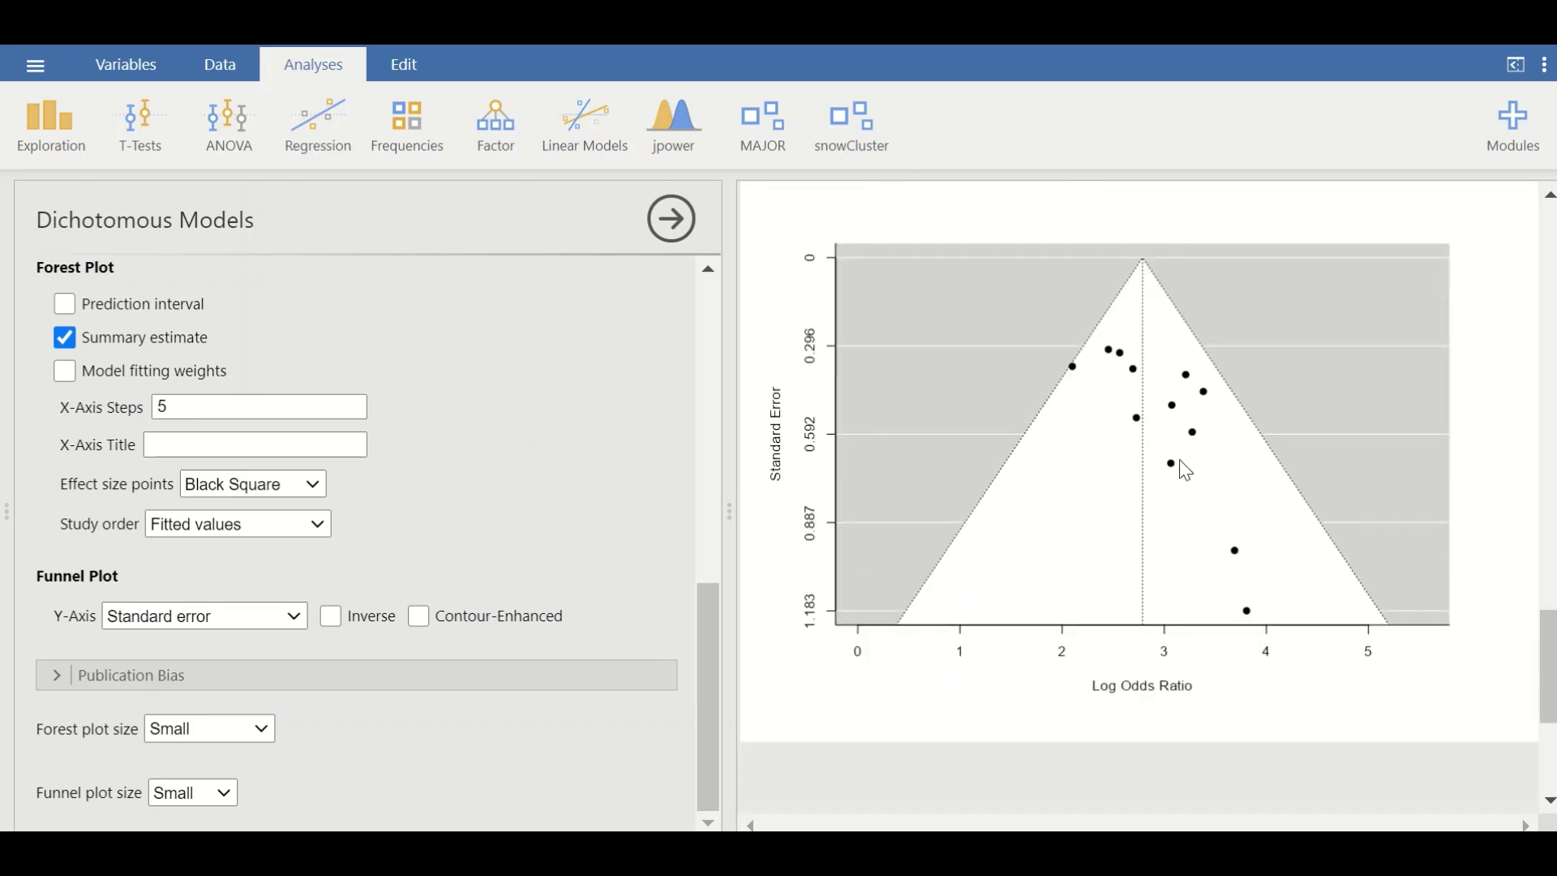